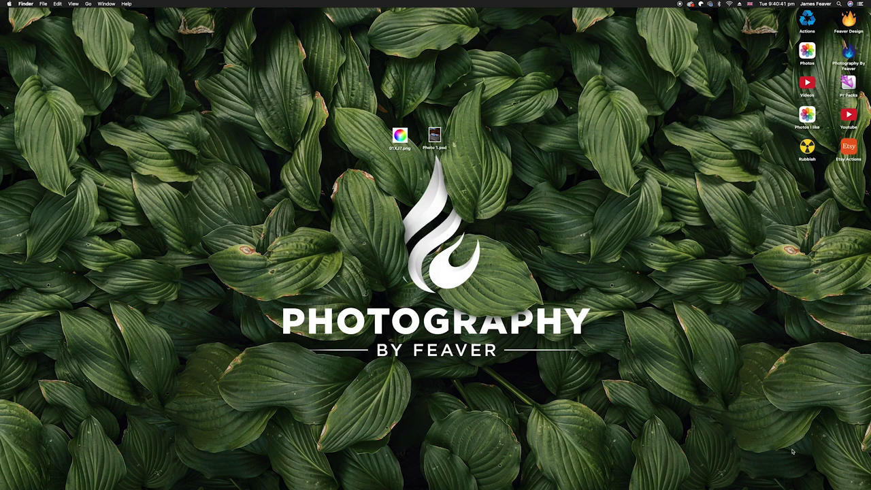
- Open the 01XJ7.png colour wheel in Preview, centre its window, then close it
click(809, 482)
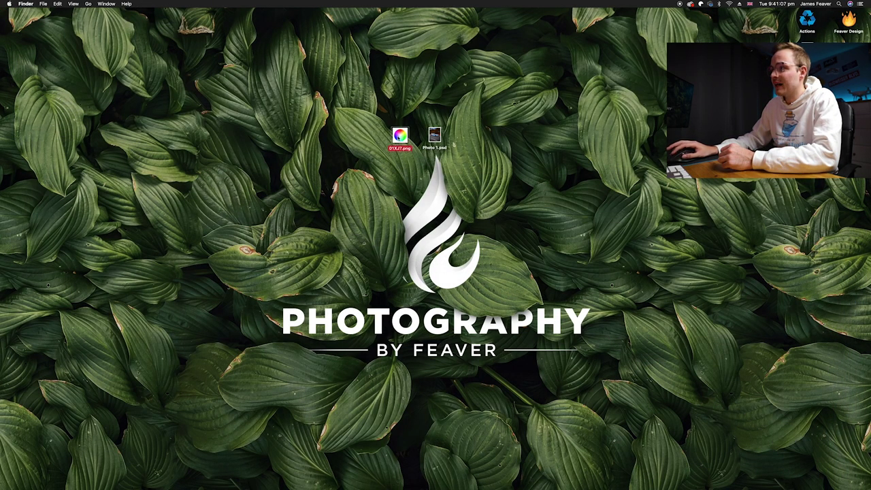
key(cmd+o)
drag(162, 15, 464, 163)
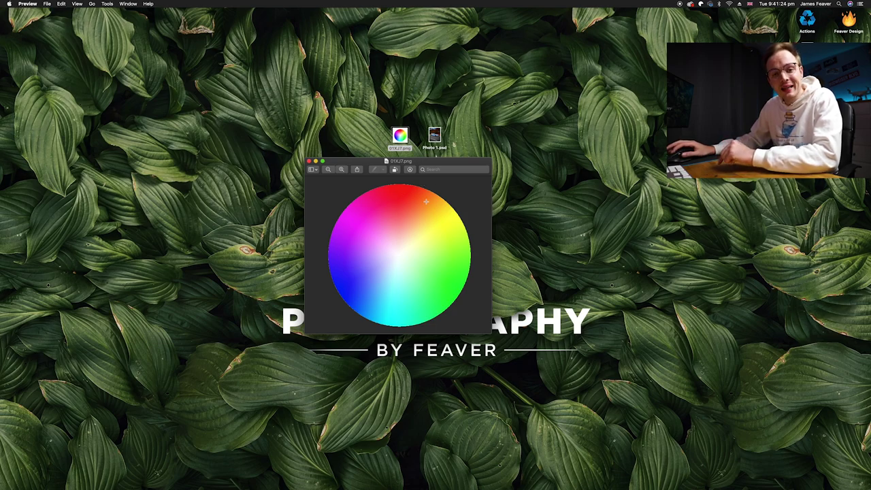
click(308, 161)
- Bring back Photo 1.psd, then Quick Look the 01XJ7.png colour wheel and dismiss it
click(810, 482)
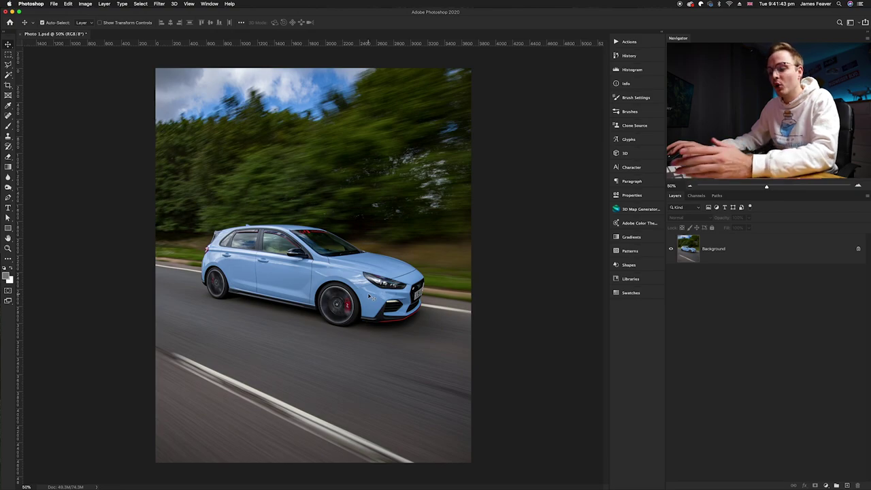
key(super+h)
key(space)
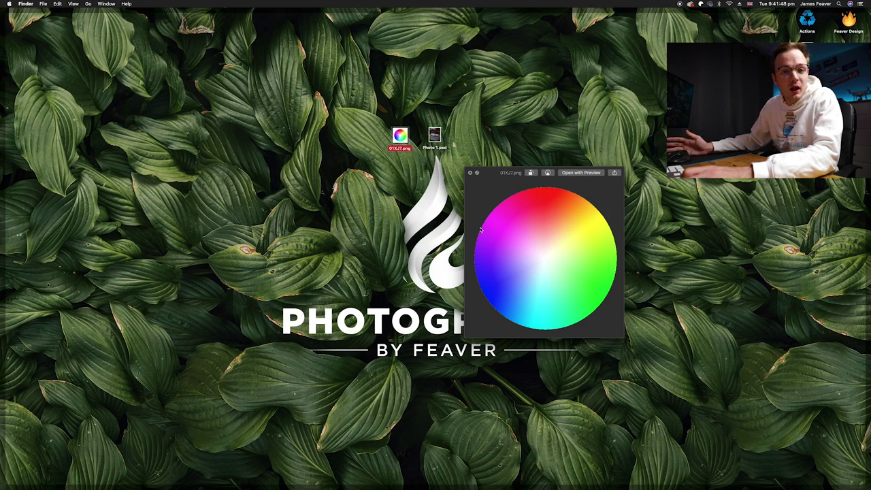
key(super+Tab)
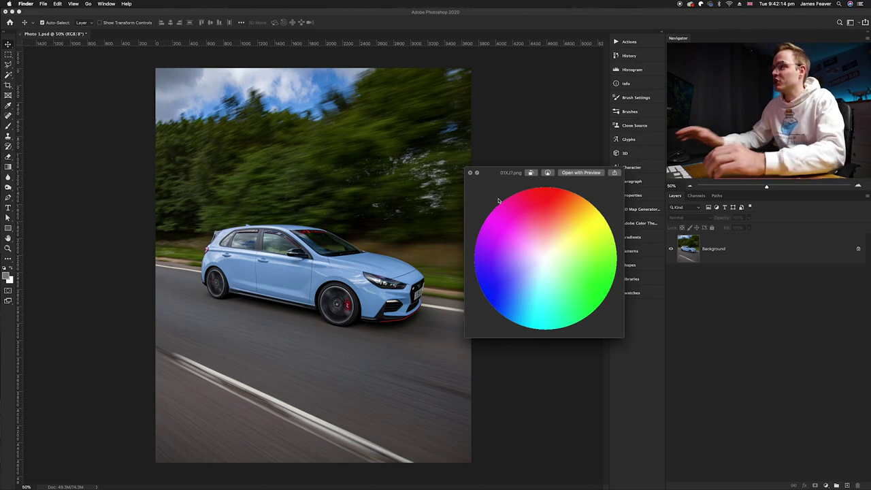
key(space)
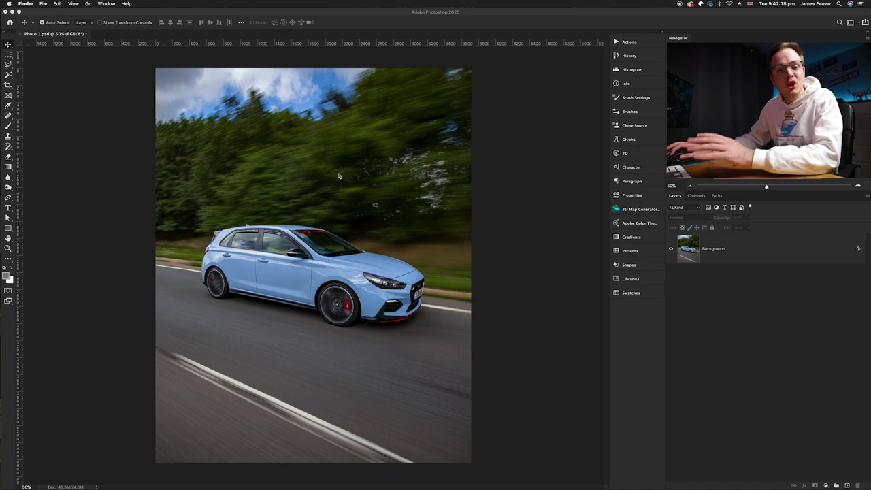
- Add a Hue/Saturation adjustment layer above the Background layer of Photo 1.psd
click(751, 378)
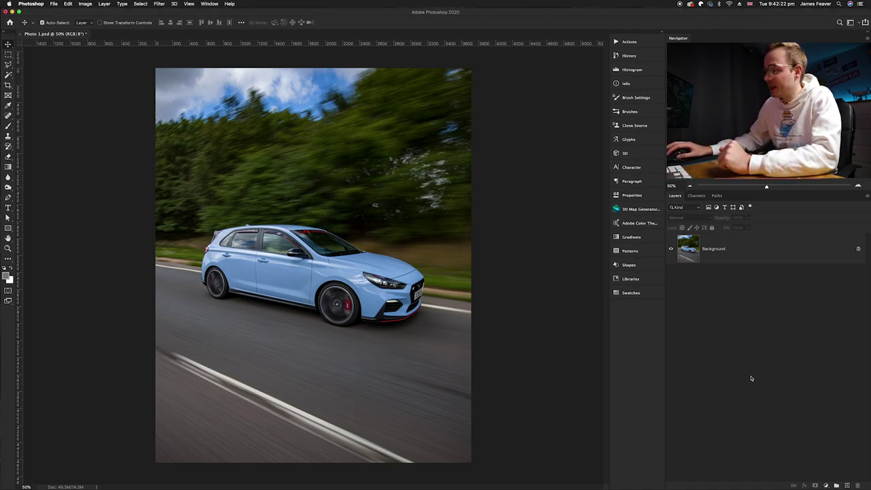
click(826, 485)
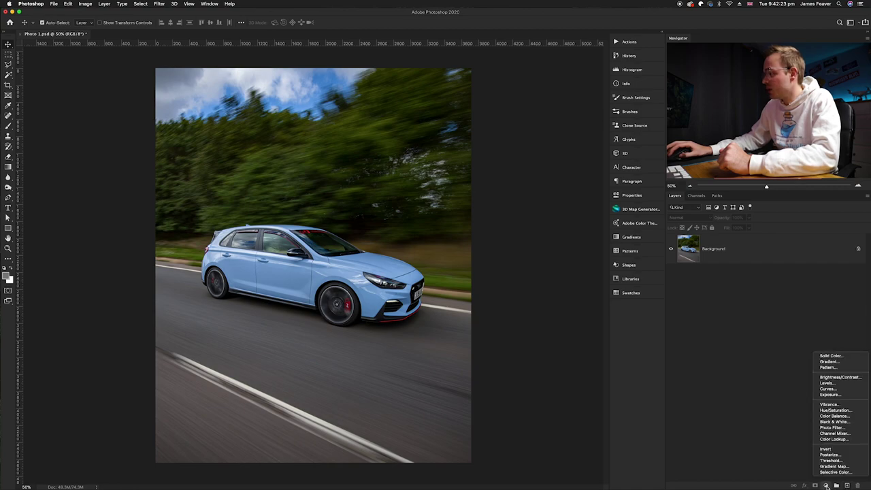
click(834, 410)
click(692, 253)
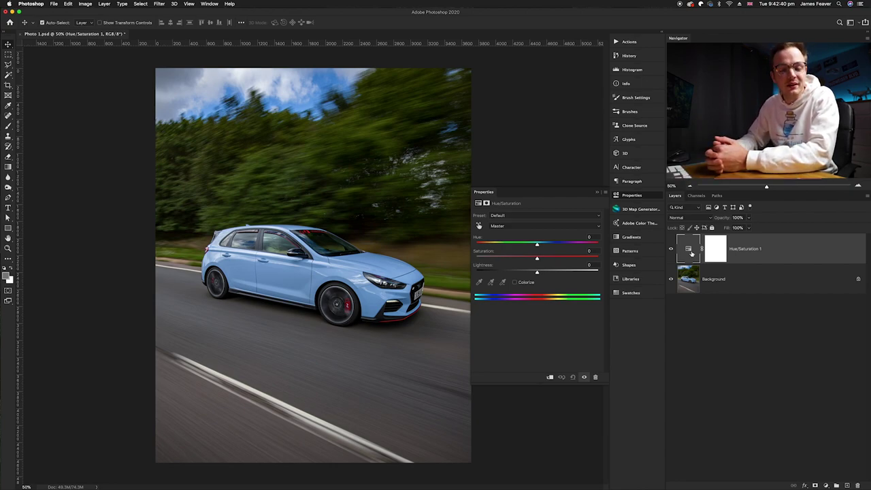
- Set the Yellows hue to -35 in Hue/Saturation 1
click(499, 228)
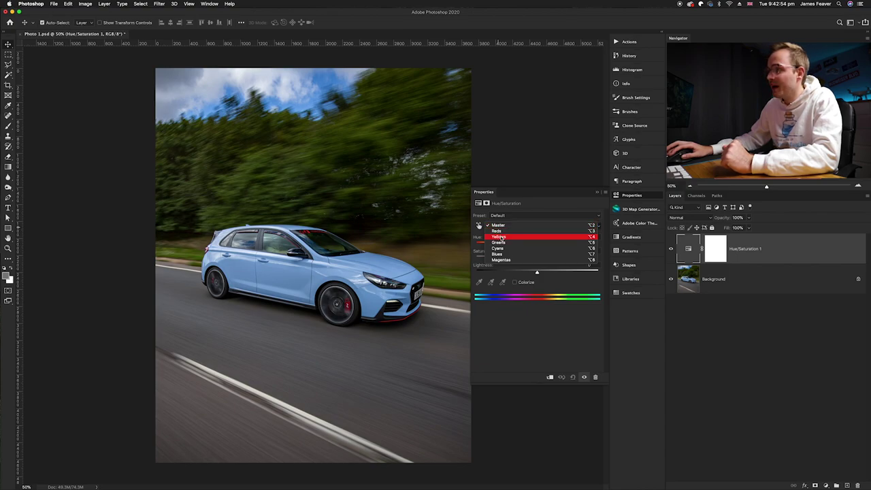
click(501, 237)
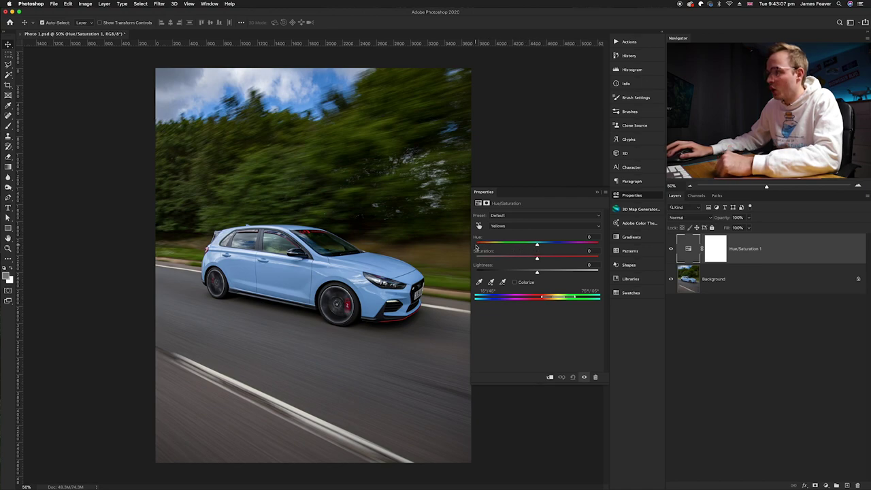
drag(536, 246, 515, 250)
click(590, 238)
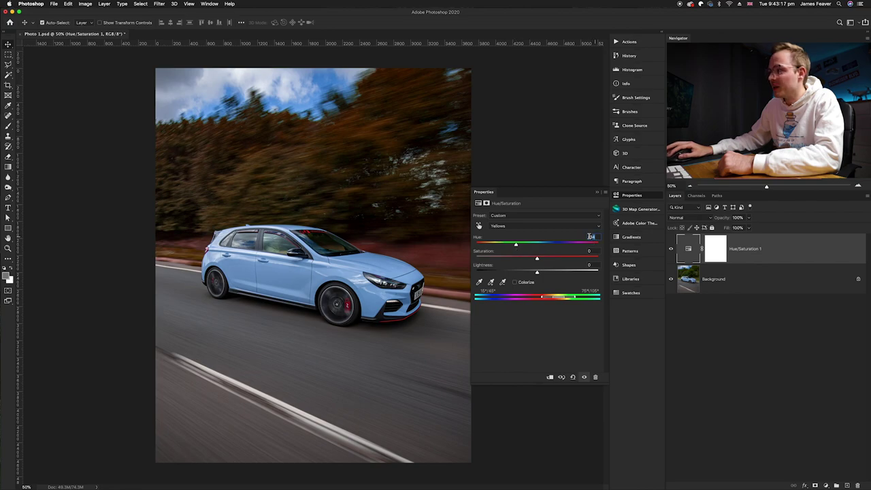
text(0)
key(Return)
text(-35)
key(Return)
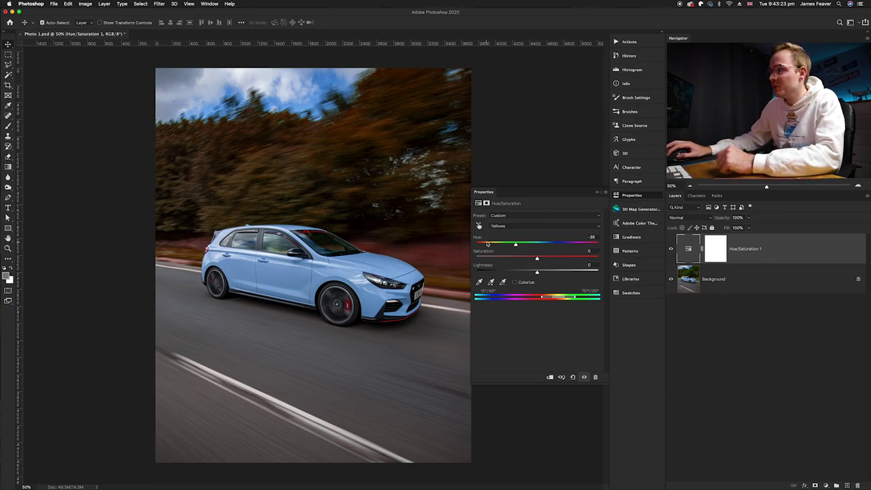
- Shift the Greens hue to -45 to turn the trees orange-brown
click(499, 226)
click(499, 231)
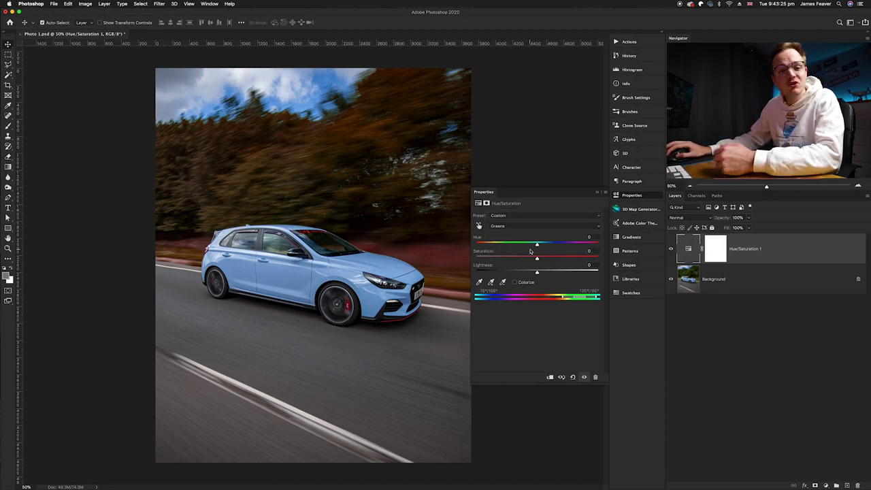
drag(538, 247, 511, 250)
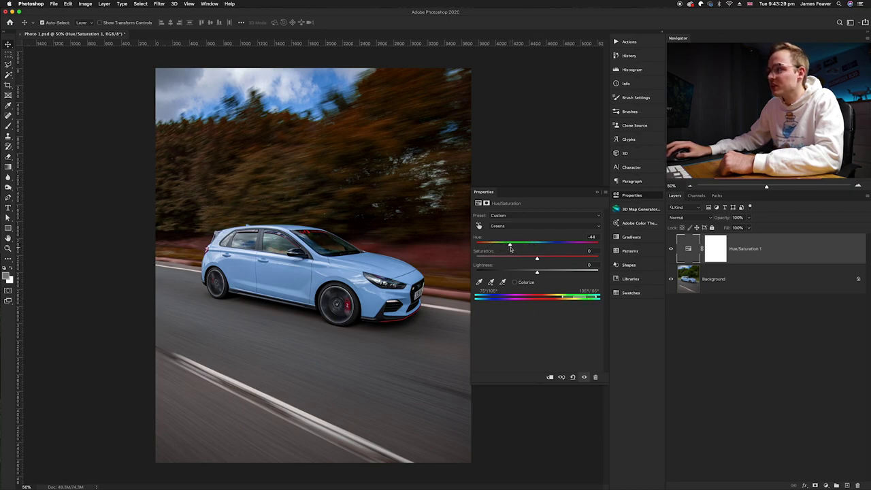
click(587, 236)
text(-)
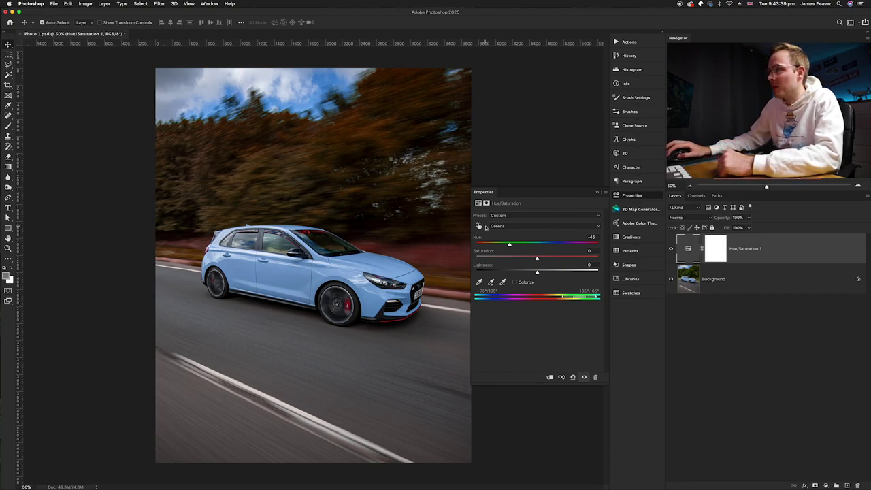
click(502, 227)
click(504, 219)
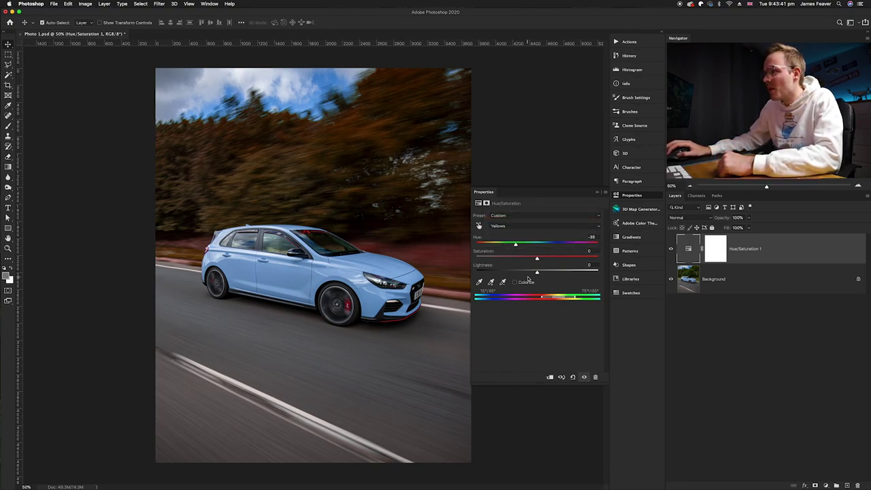
drag(539, 260, 553, 260)
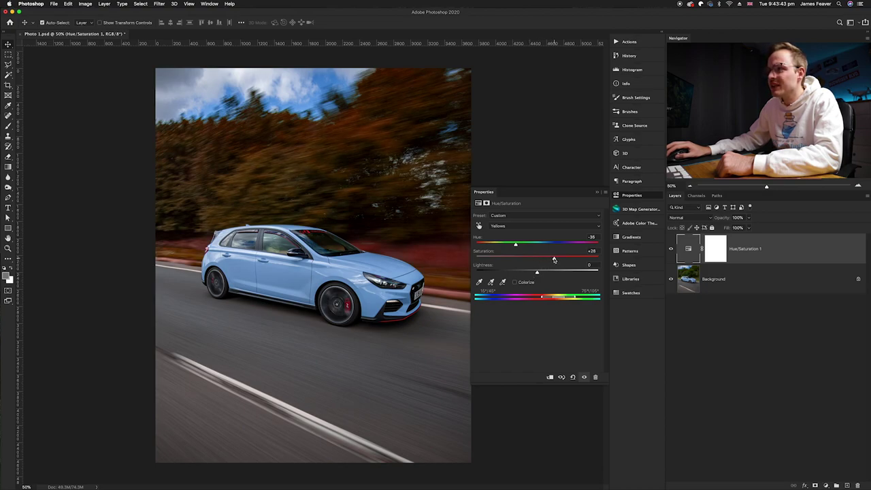
click(593, 252)
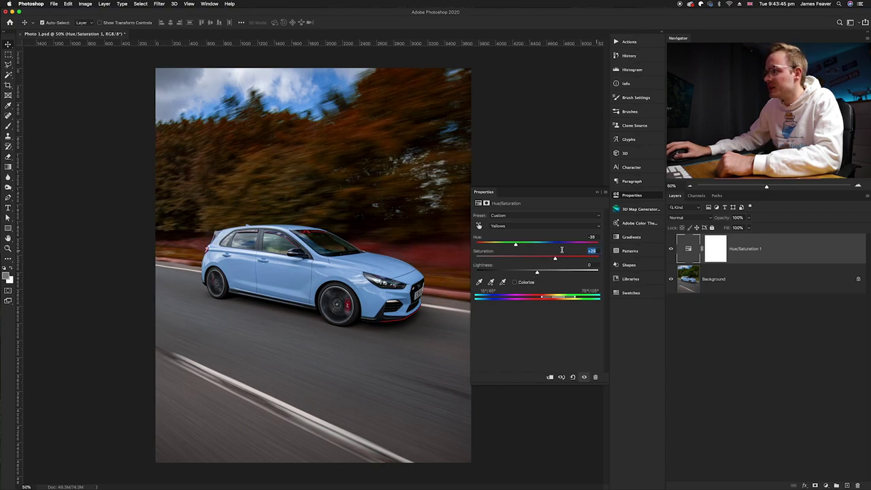
text(25)
key(Return)
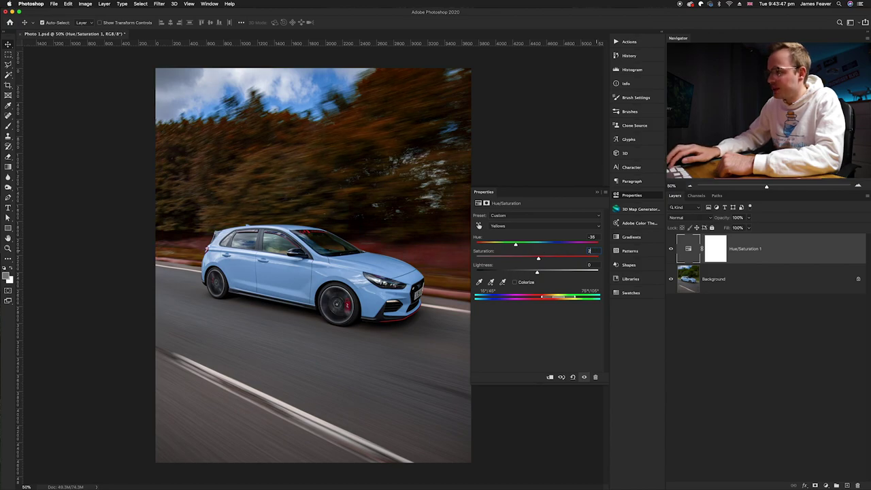
click(591, 265)
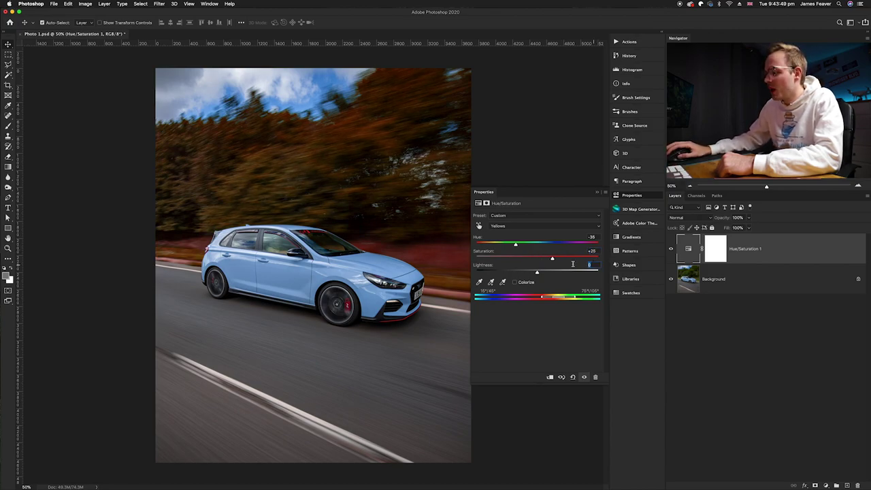
text(15)
key(Return)
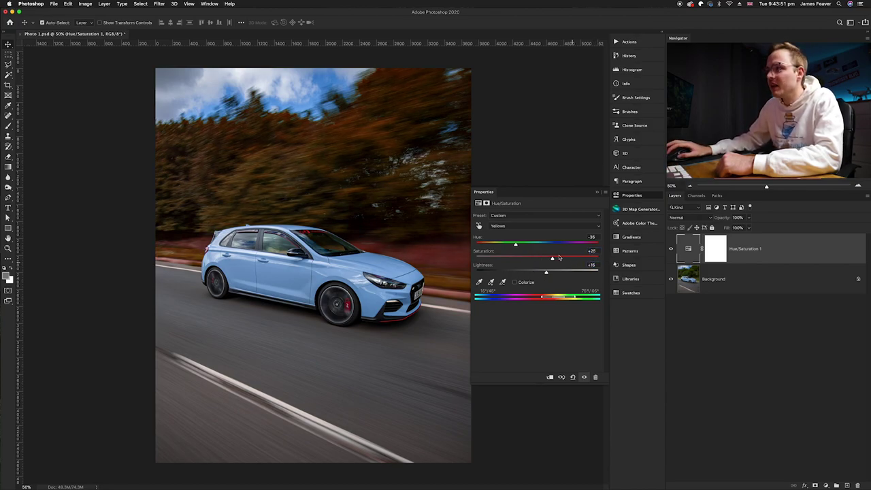
click(513, 228)
click(512, 233)
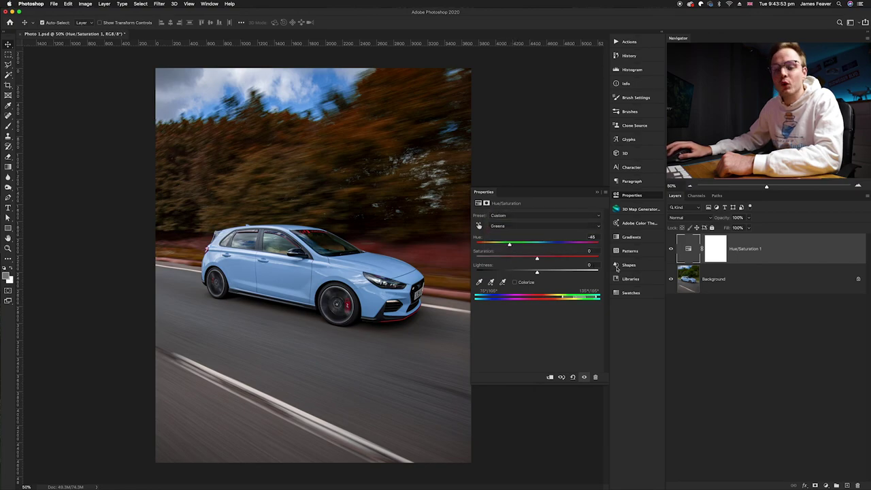
click(590, 251)
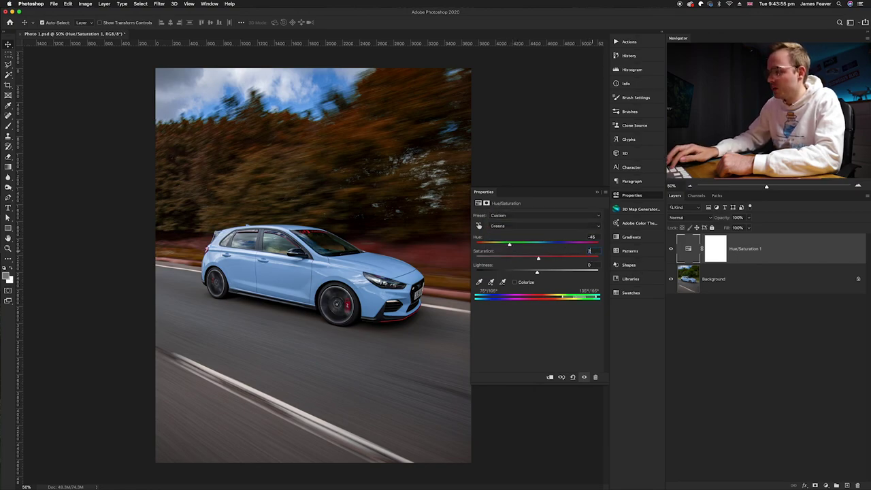
text(25)
key(Return)
click(597, 266)
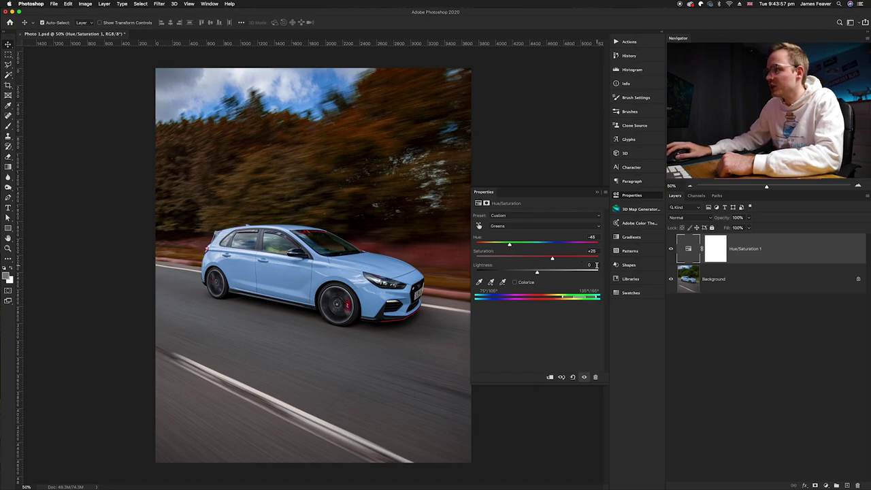
key(Return)
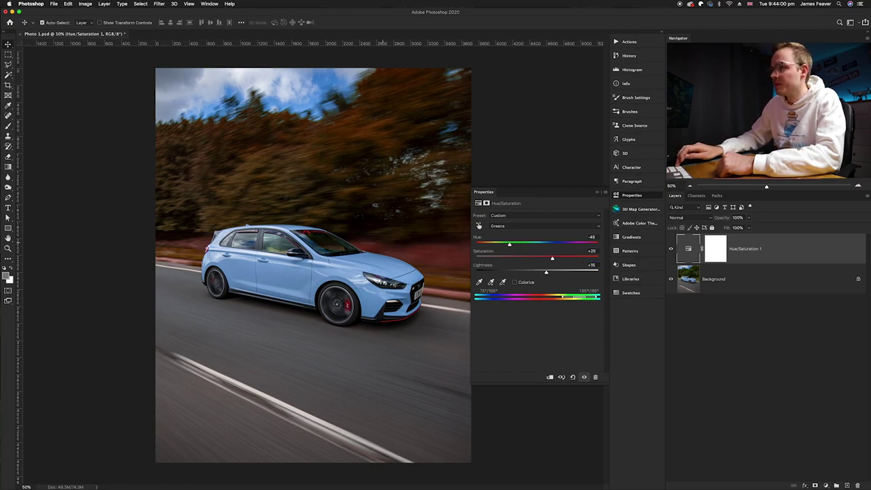
click(648, 197)
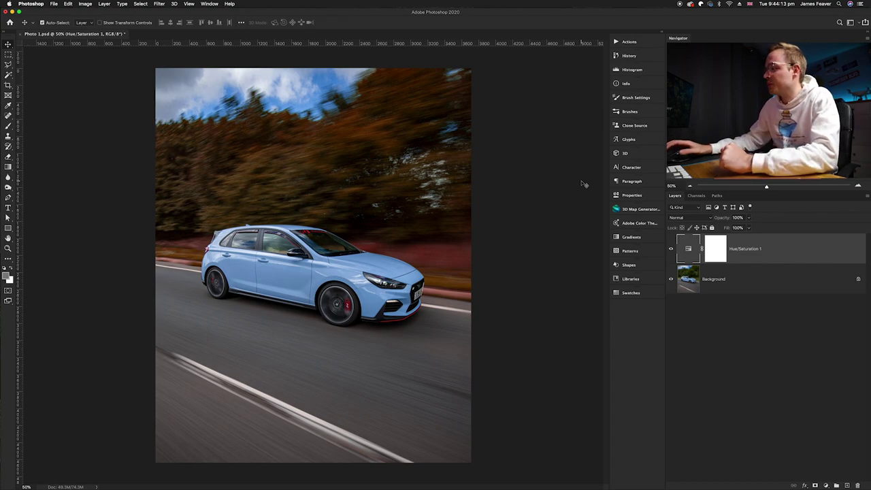
- Add a Selective Color adjustment layer above Hue/Saturation 1
click(826, 486)
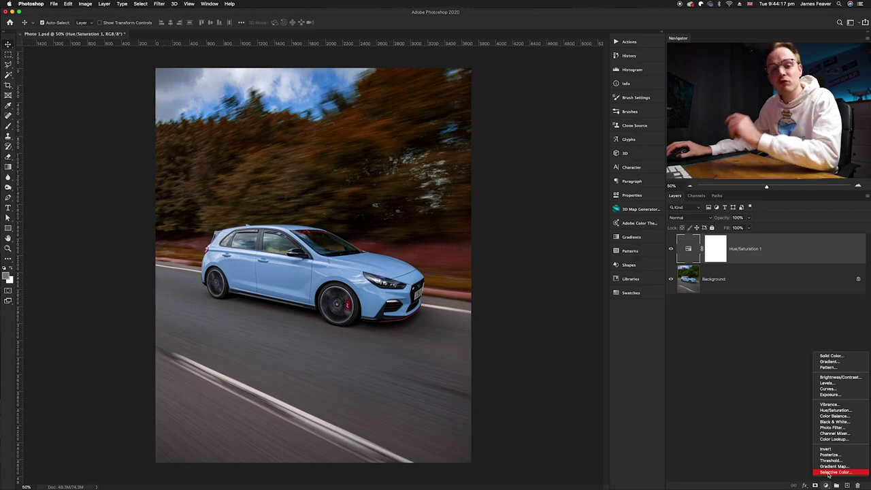
click(835, 472)
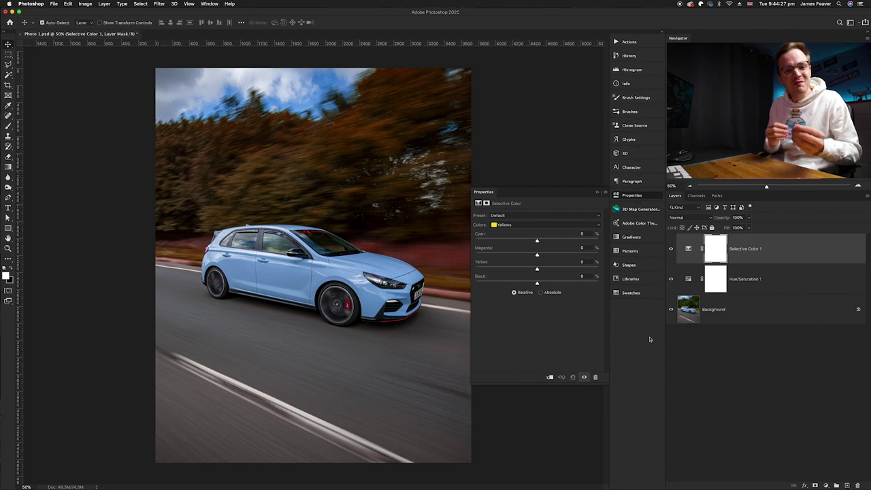
click(505, 226)
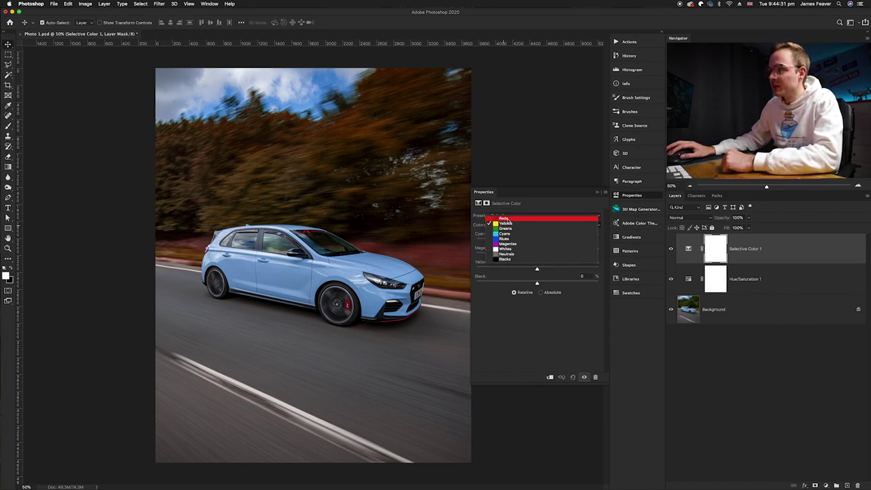
- Add yellow and remove cyan in the Yellows and Greens colour ranges
click(515, 228)
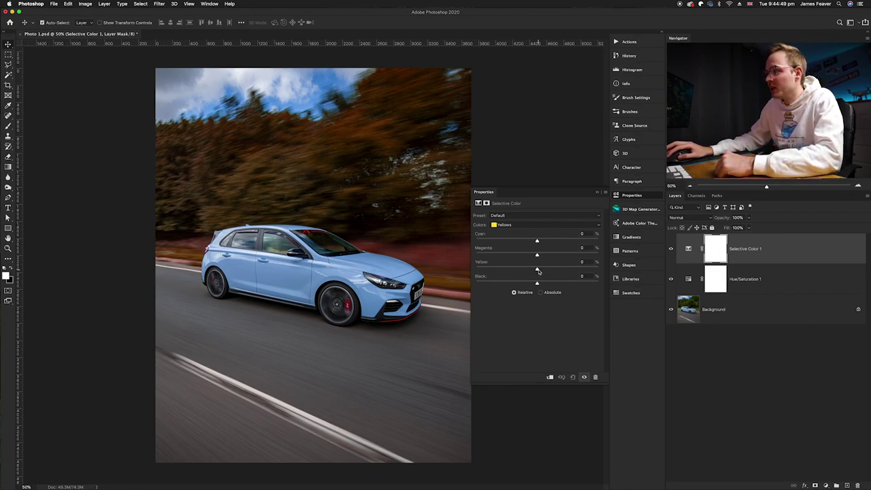
drag(537, 270, 580, 270)
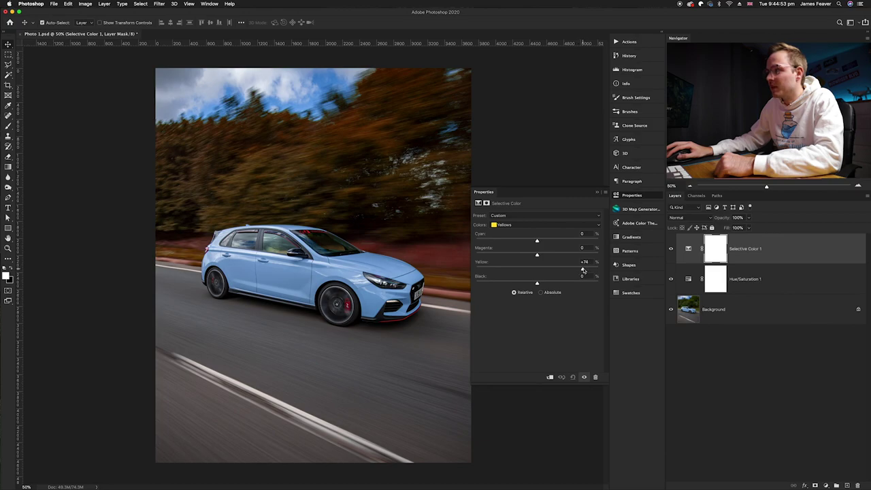
drag(537, 241, 493, 242)
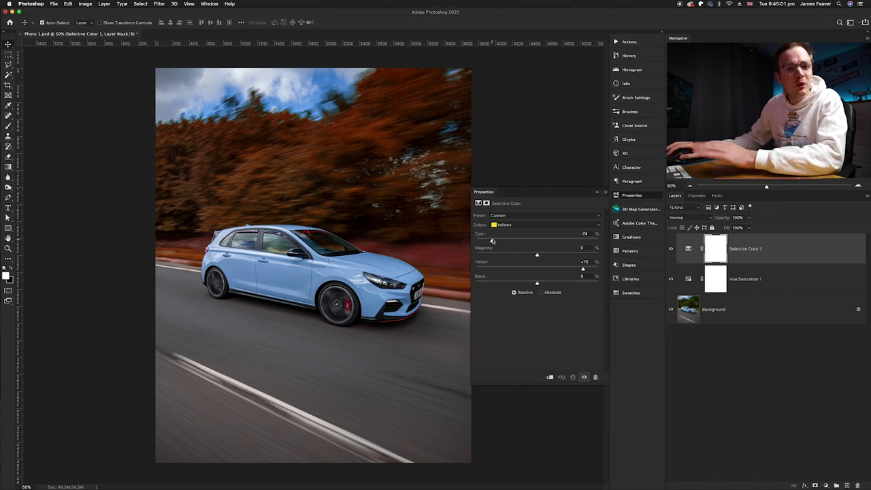
click(503, 225)
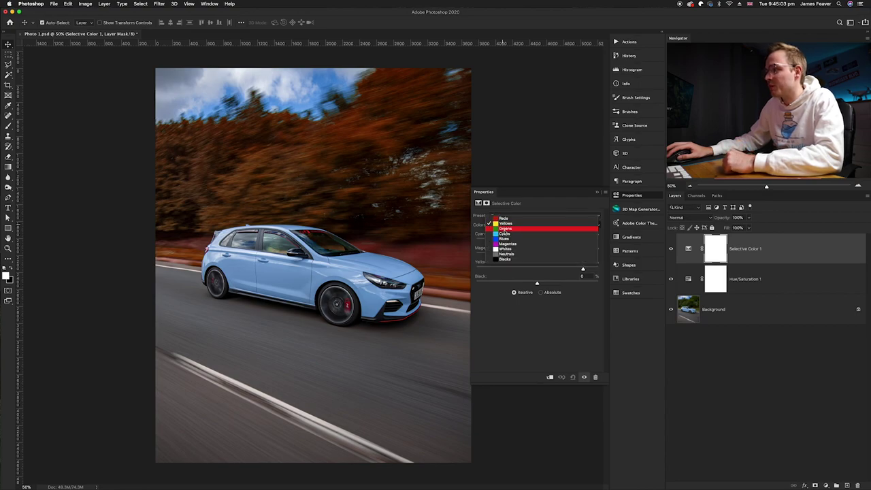
click(505, 229)
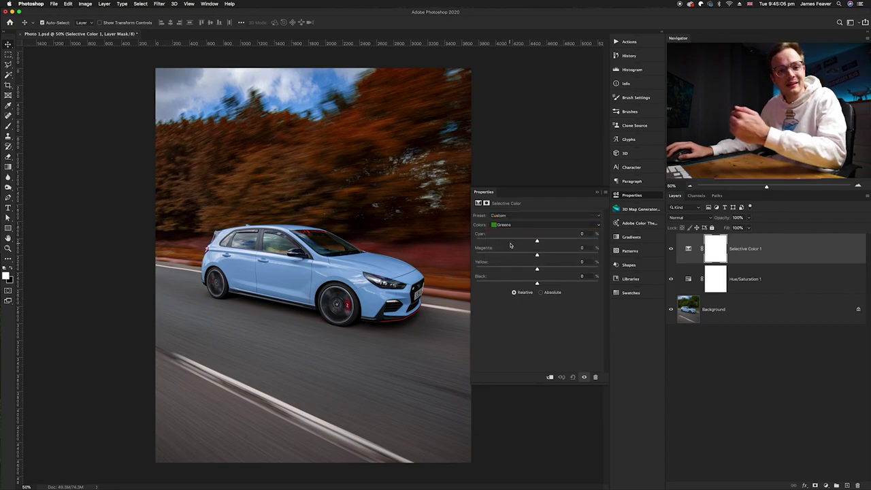
drag(538, 243, 493, 242)
drag(537, 269, 584, 271)
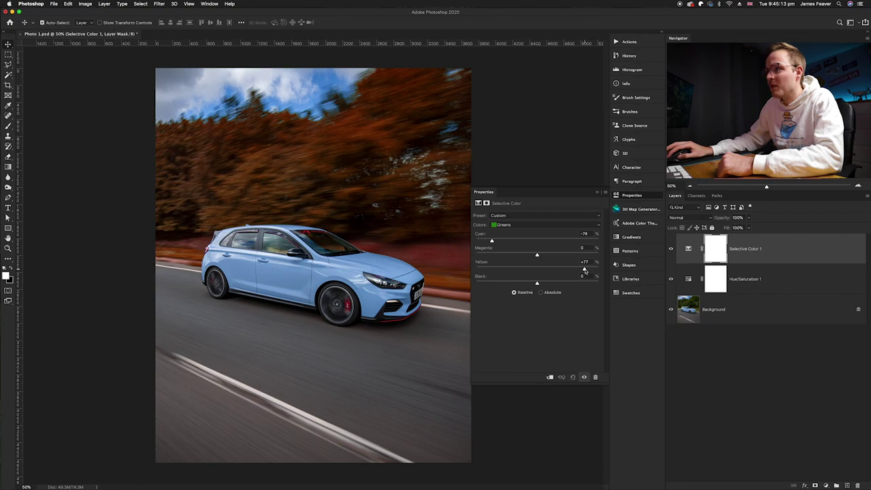
- Remove cyan from the Reds and add cyan to the Cyans
click(517, 228)
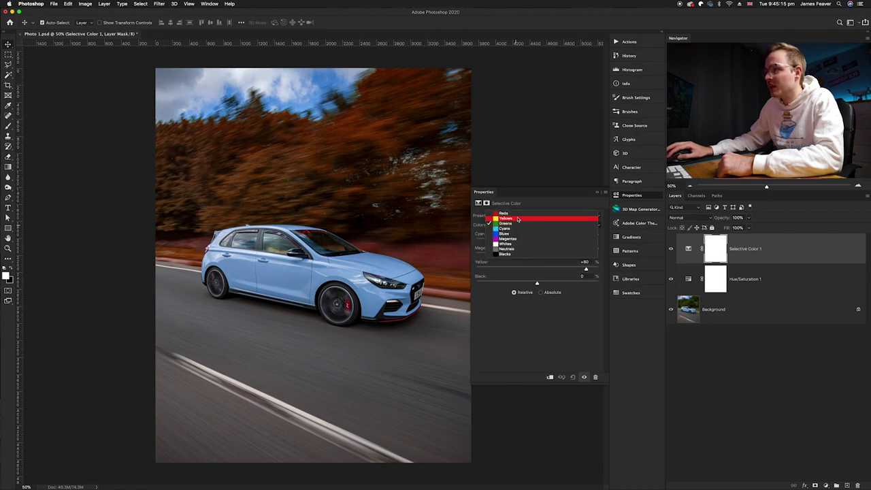
click(518, 218)
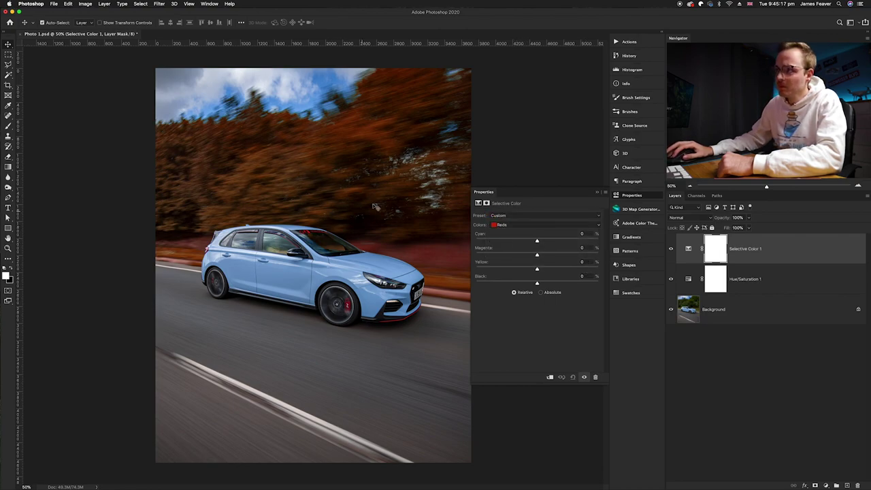
drag(537, 242, 501, 243)
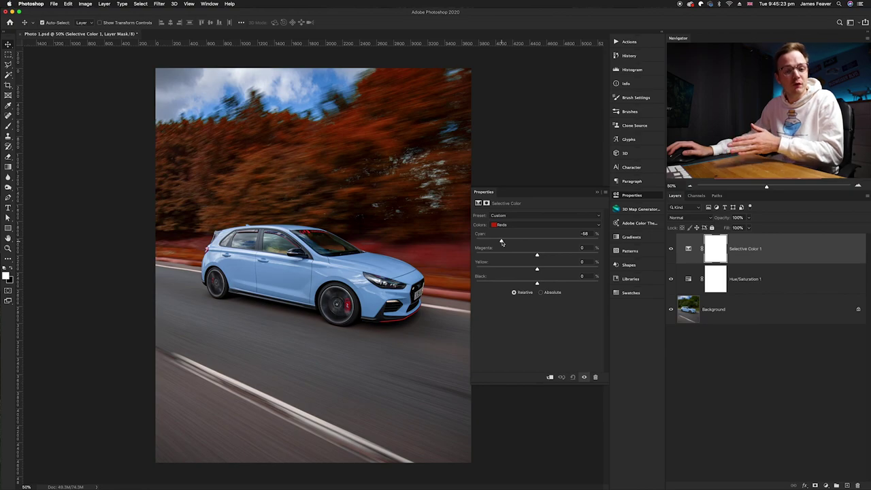
drag(501, 242, 499, 243)
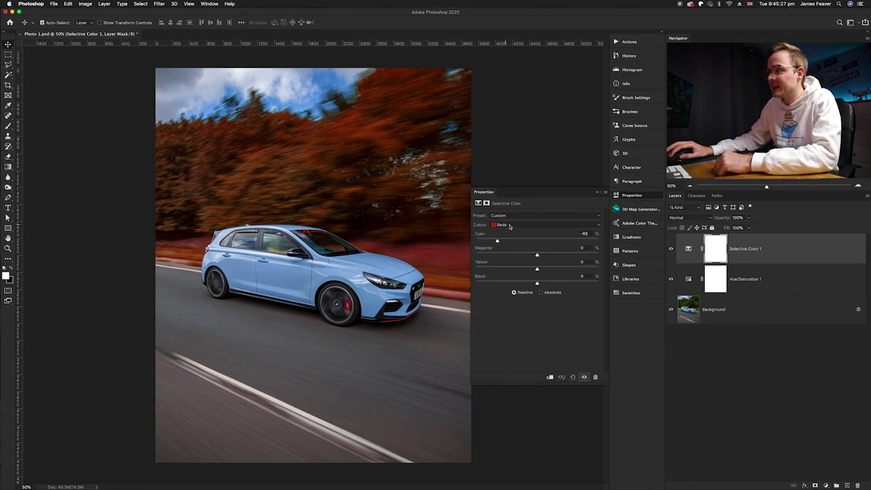
click(509, 226)
click(508, 247)
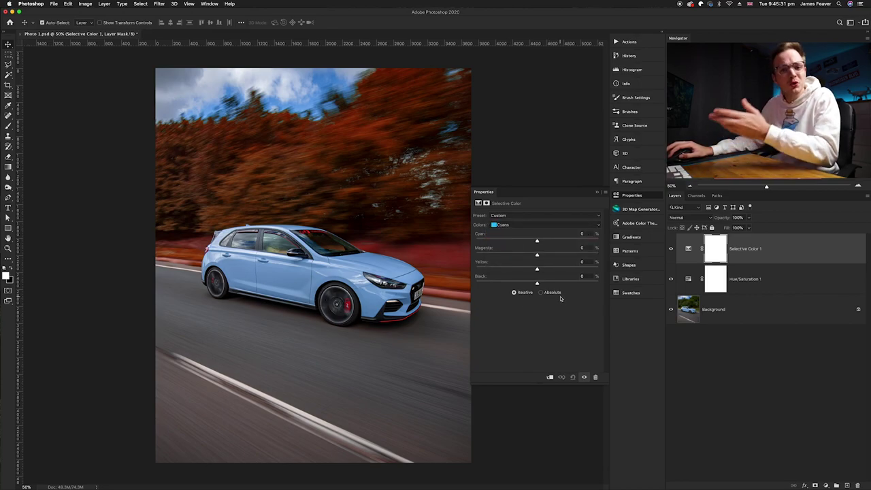
drag(538, 242, 575, 244)
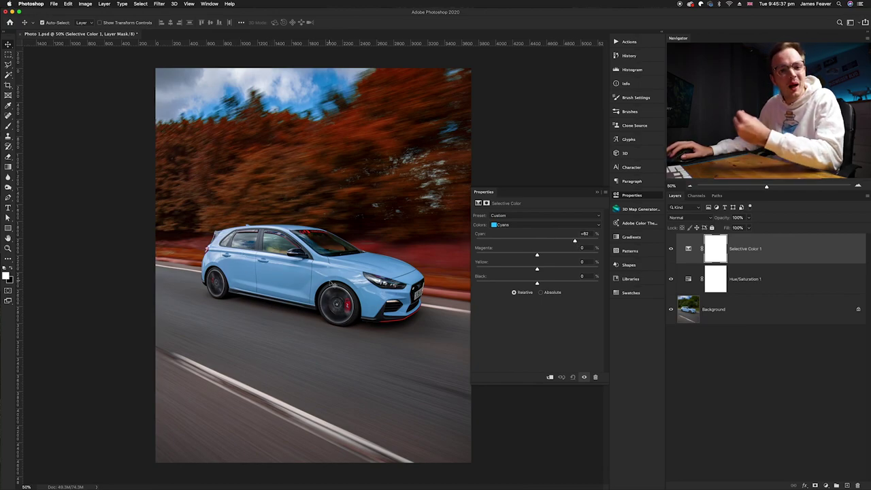
- Set the Blues Yellow value to -51 and close the Selective Color properties
click(521, 226)
click(518, 233)
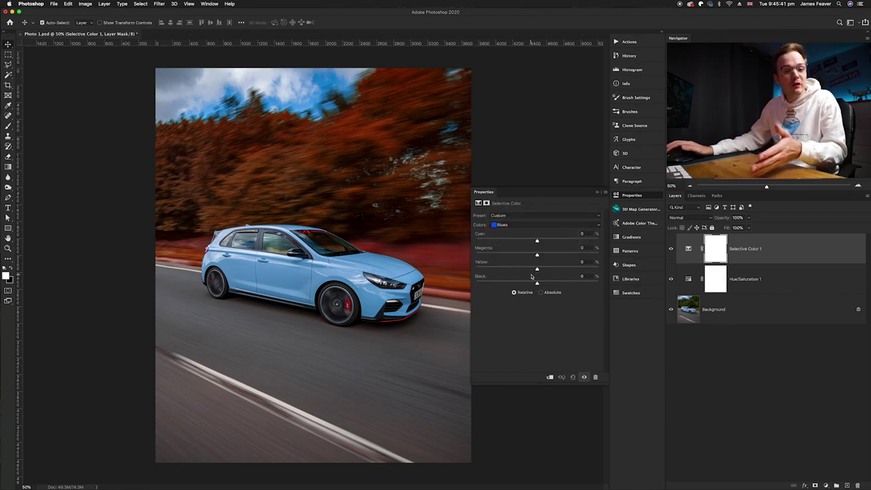
drag(537, 270, 506, 275)
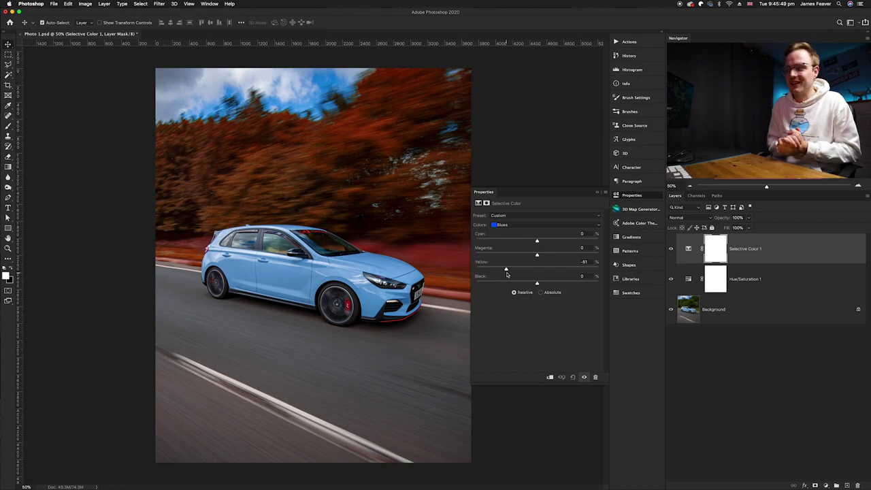
click(660, 199)
click(706, 391)
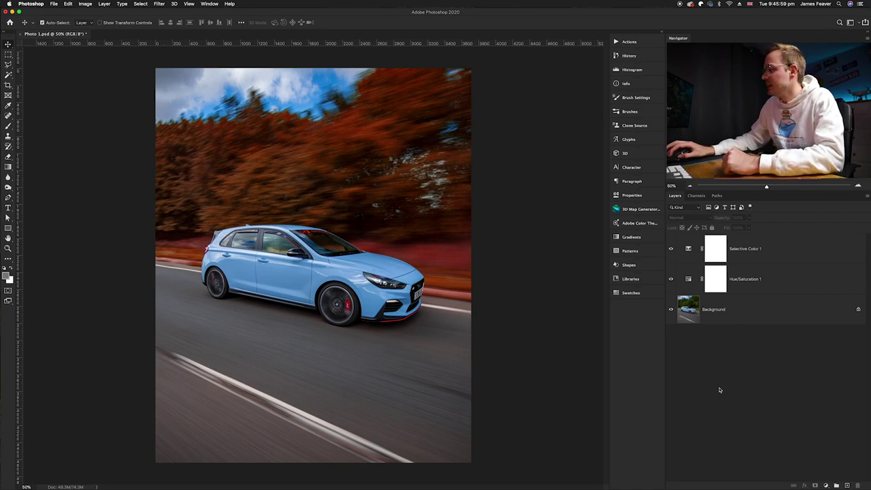
- Add a Brightness/Contrast adjustment layer with Contrast set to 15
click(826, 485)
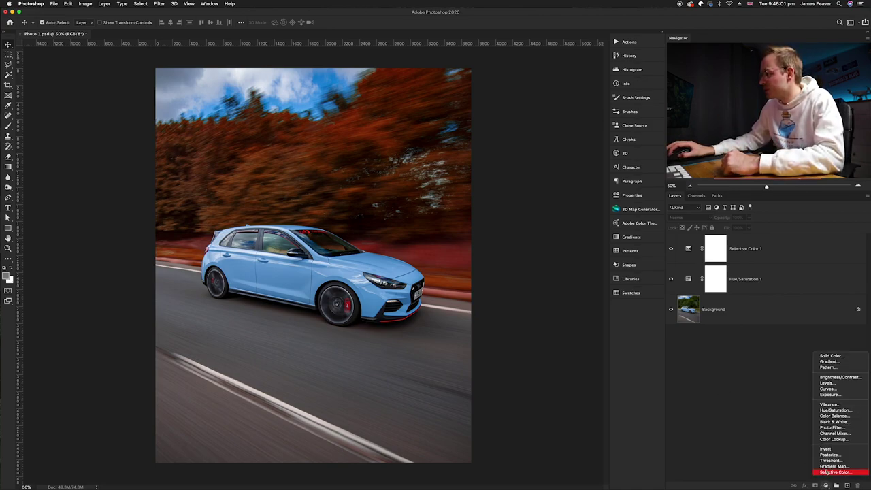
click(838, 378)
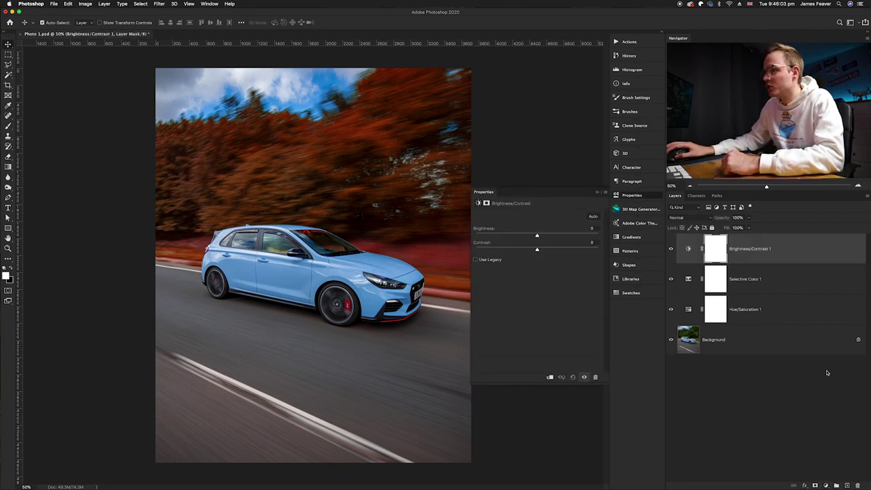
click(594, 242)
text(15)
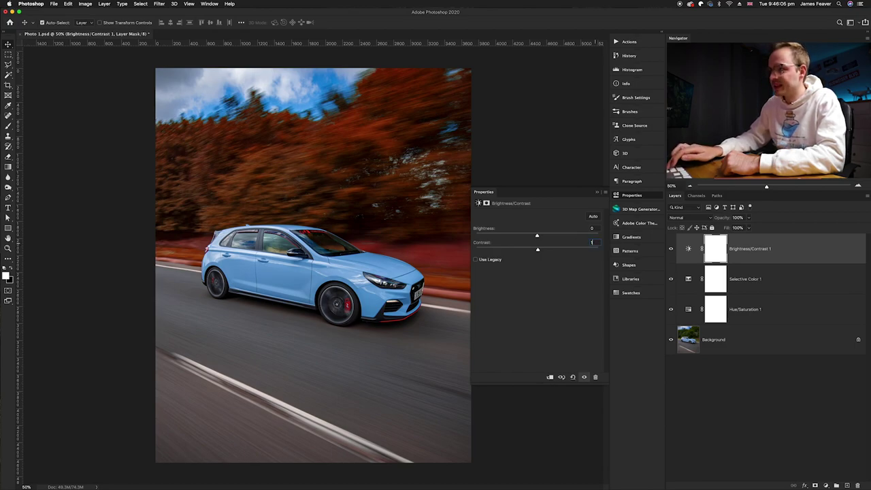
click(633, 196)
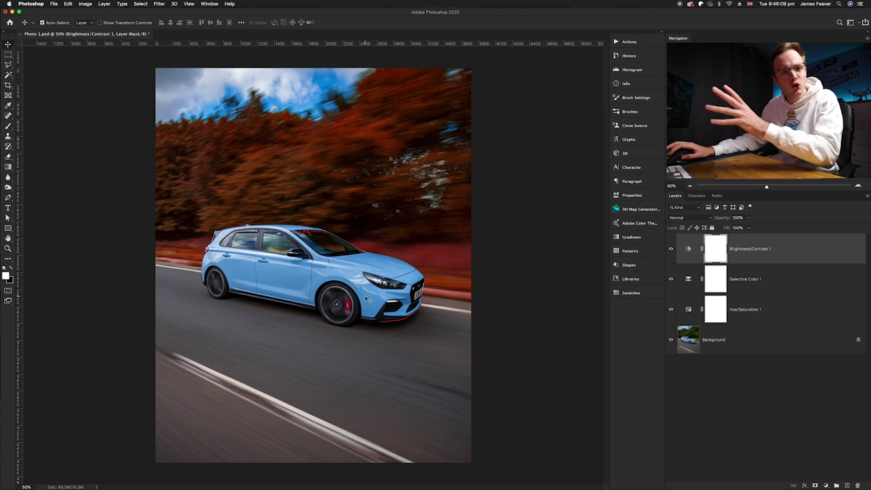
click(745, 430)
click(827, 486)
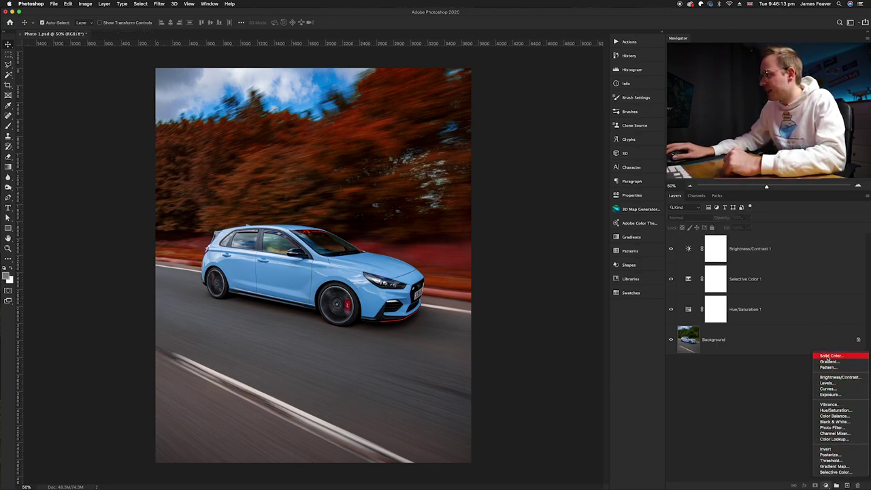
- Create a black radial Gradient Fill vignette with a reduced scale
click(382, 320)
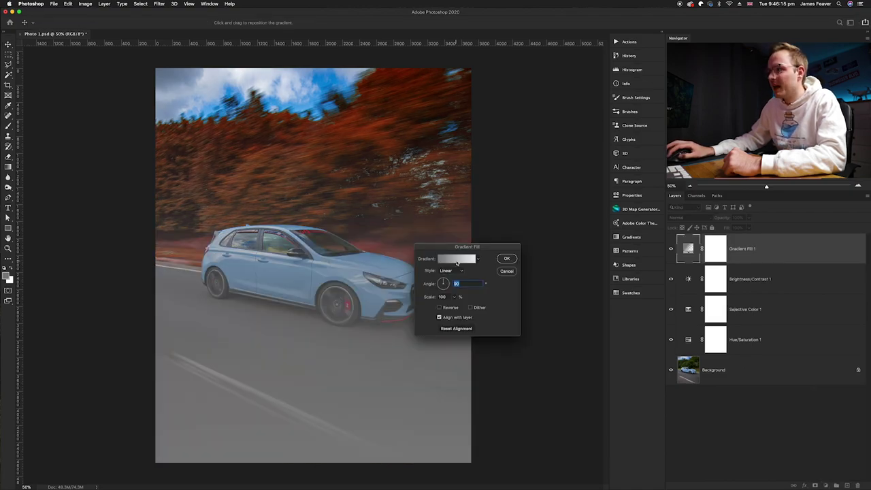
click(457, 264)
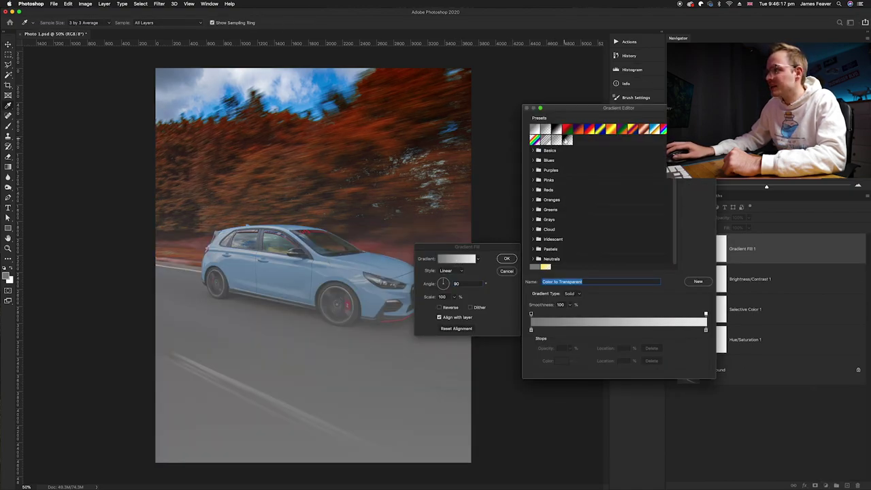
click(349, 360)
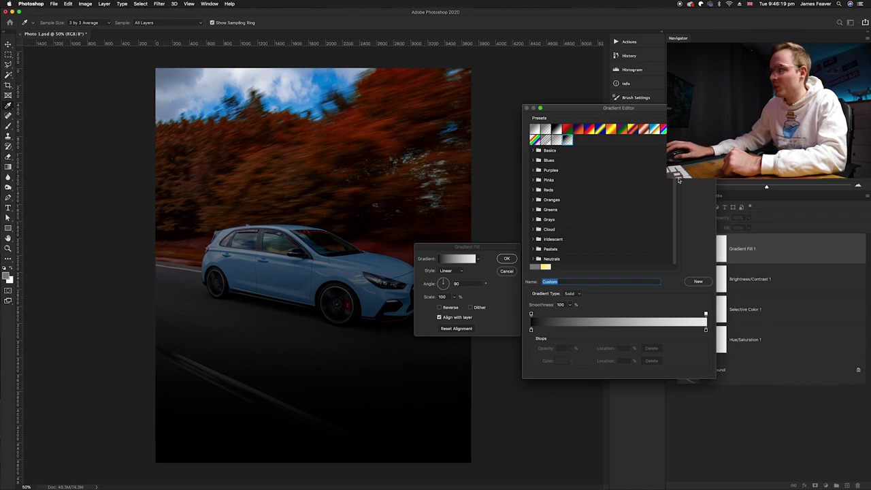
key(Return)
click(450, 270)
click(449, 277)
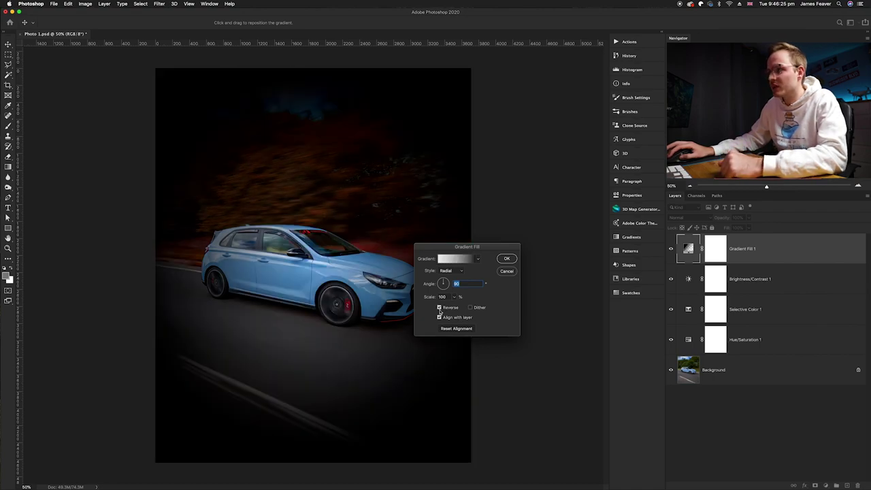
click(454, 298)
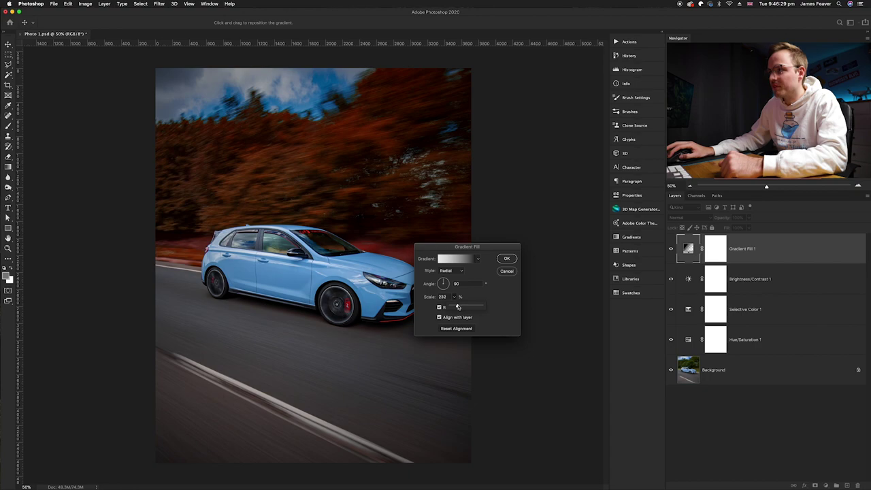
drag(458, 307, 456, 307)
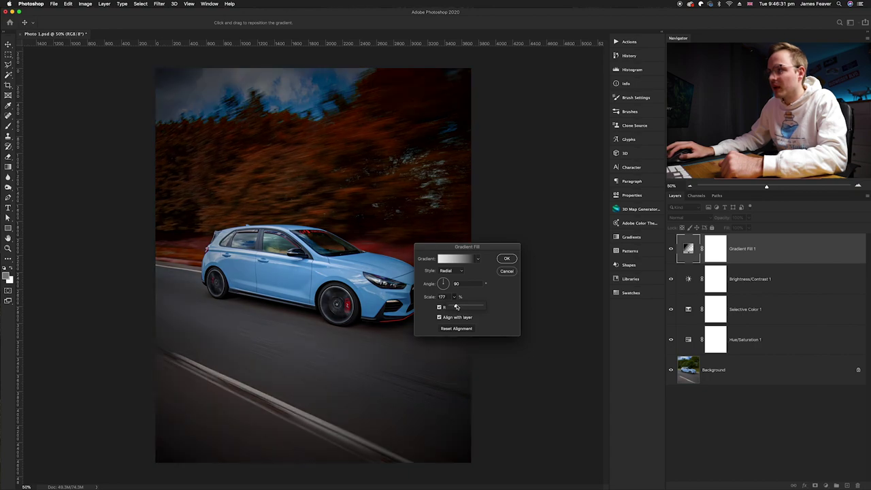
click(507, 259)
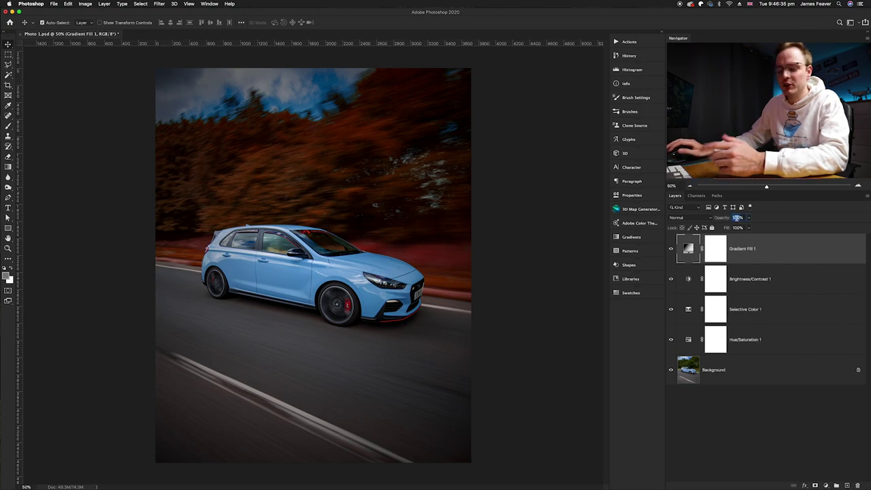
- Set the vignette layer to 50% opacity in Multiply blend mode
text(50)
key(Return)
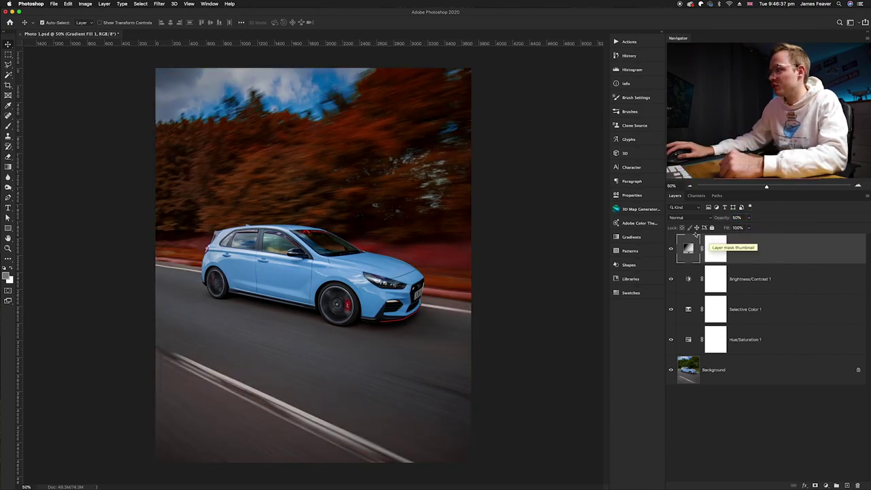
click(686, 217)
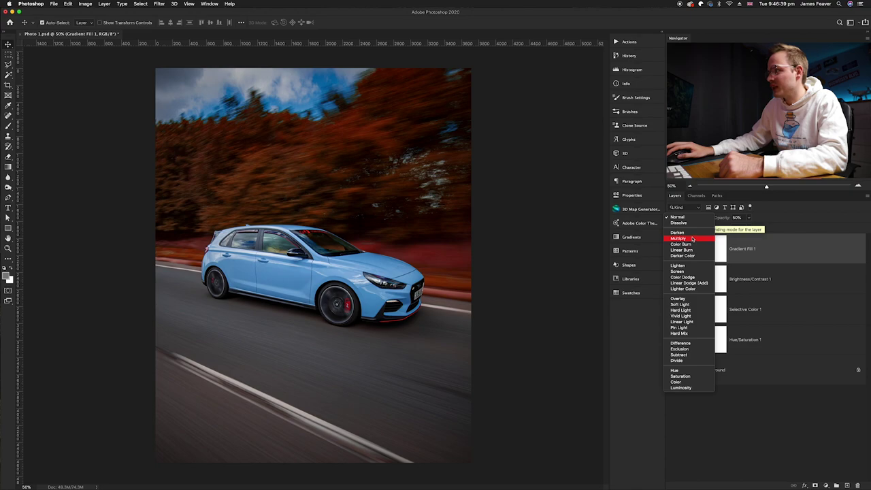
click(680, 238)
click(700, 418)
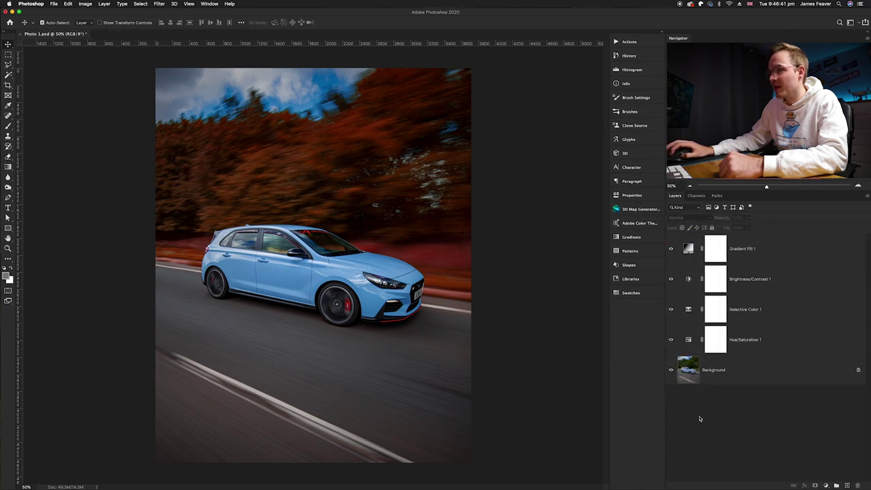
- Compare the vignette on and off, then raise Brightness/Contrast 1 brightness to 15
click(672, 249)
click(672, 249)
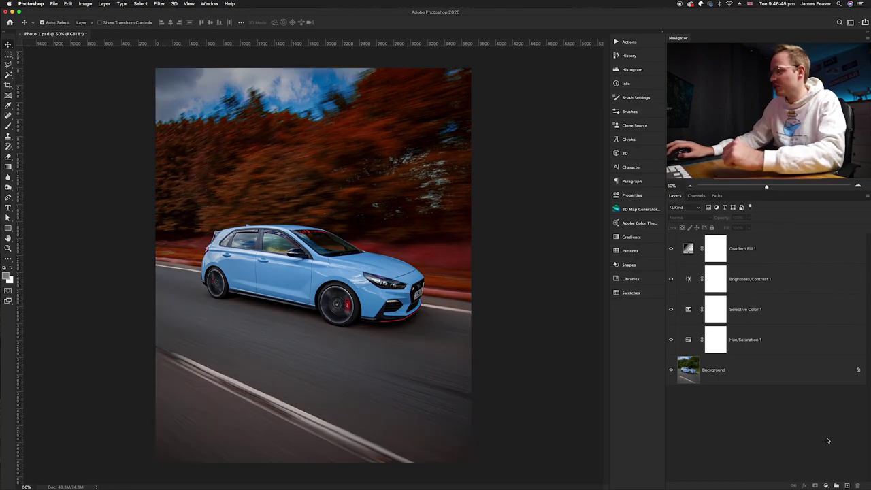
double_click(689, 279)
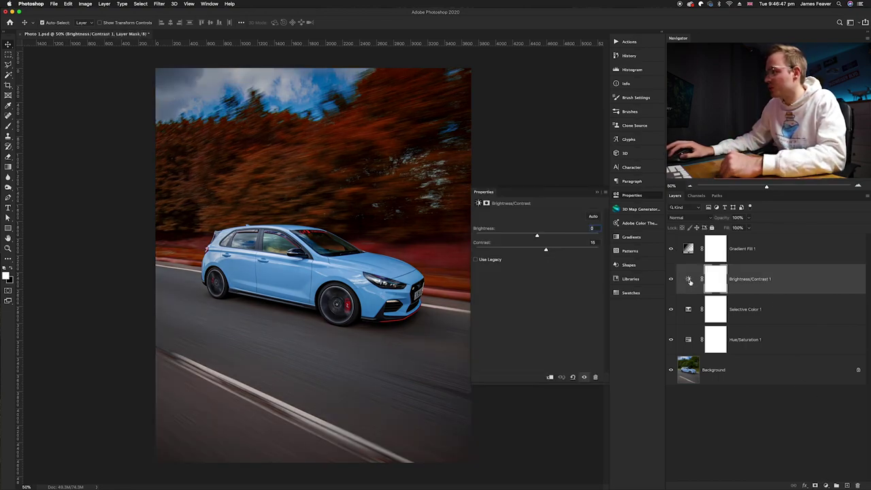
drag(544, 237, 548, 237)
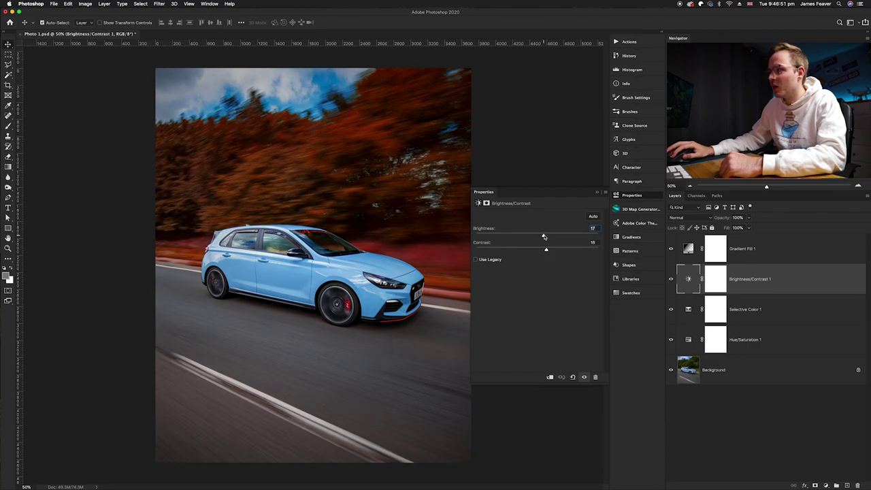
text(15)
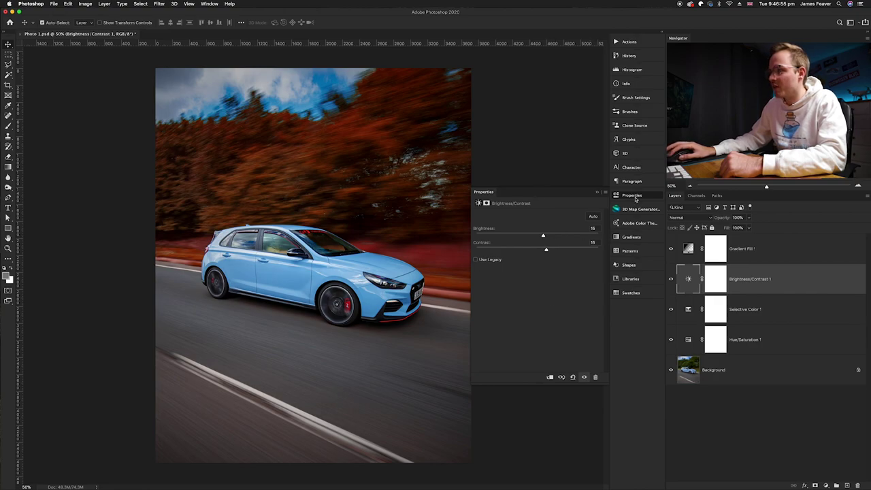
click(635, 196)
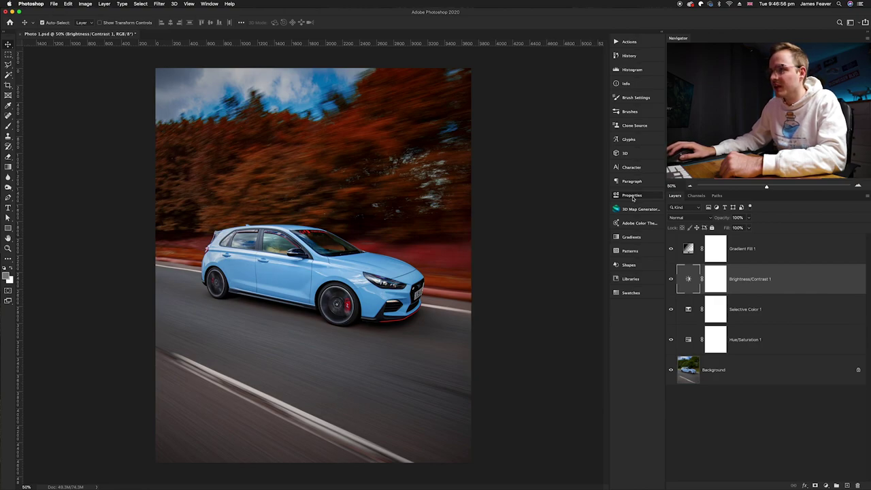
- Select the four adjustment layers from Gradient Fill 1 down to Hue/Saturation 1 and group them
click(703, 249)
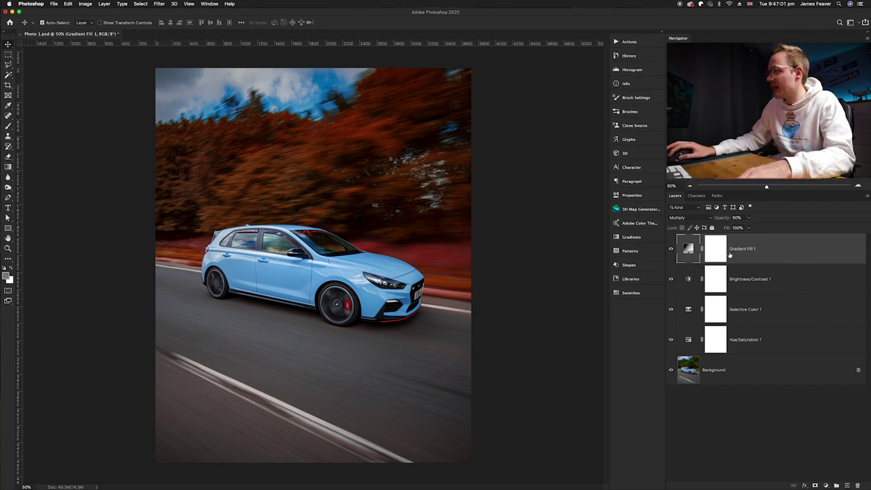
shift+click(687, 341)
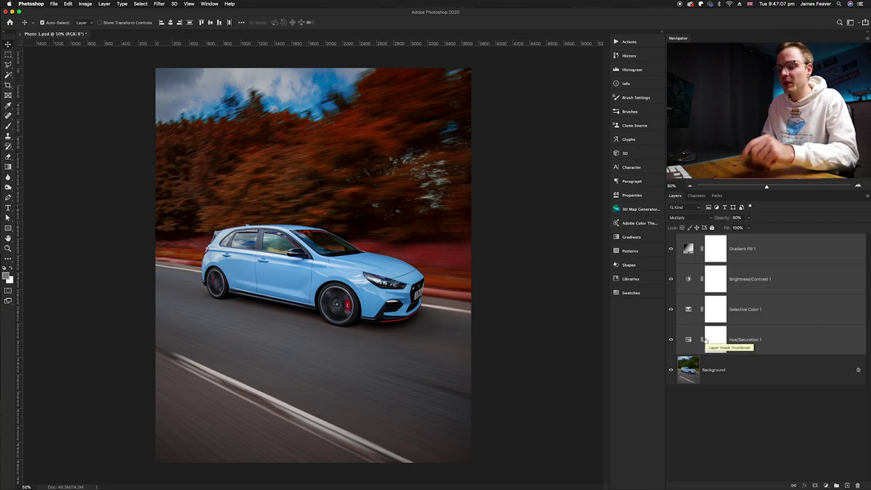
key(super+g)
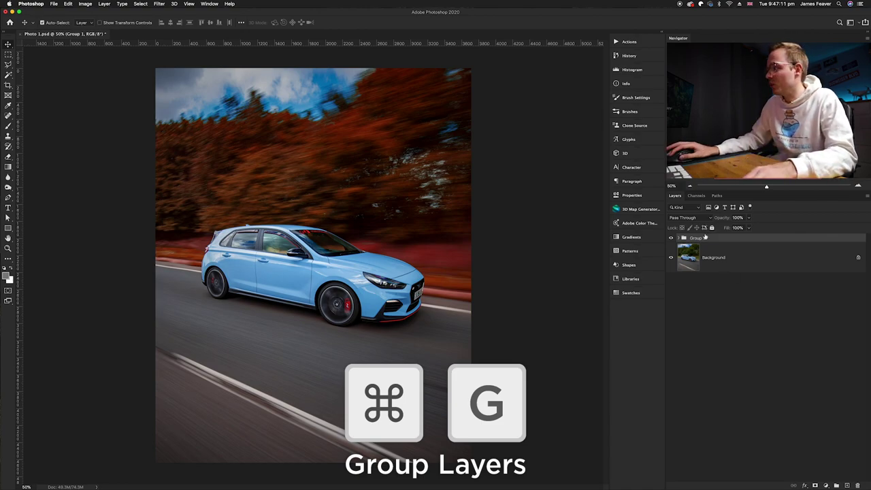
- Rename Group 1 to 'Edits' and toggle its visibility to compare with the original
double_click(699, 237)
text(Edits)
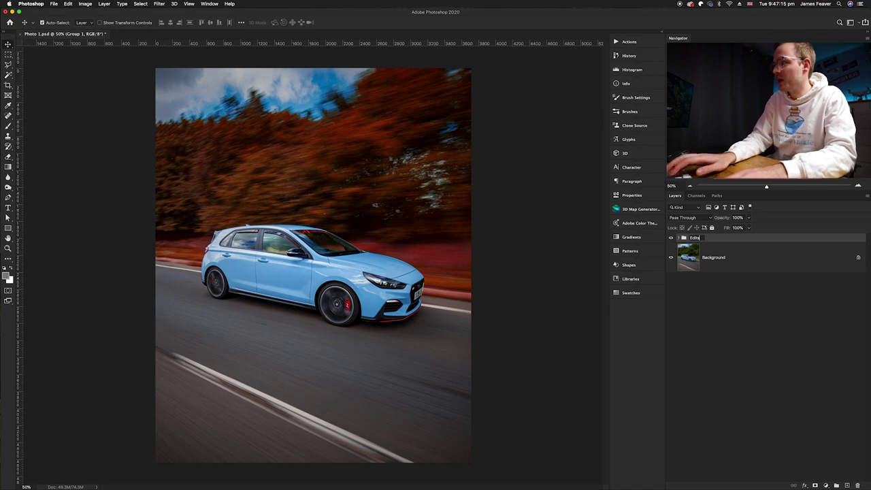
key(Return)
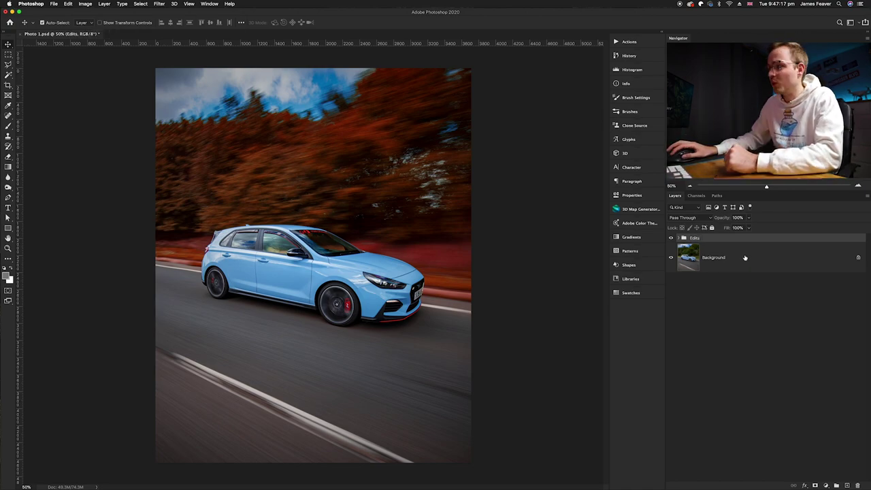
click(672, 238)
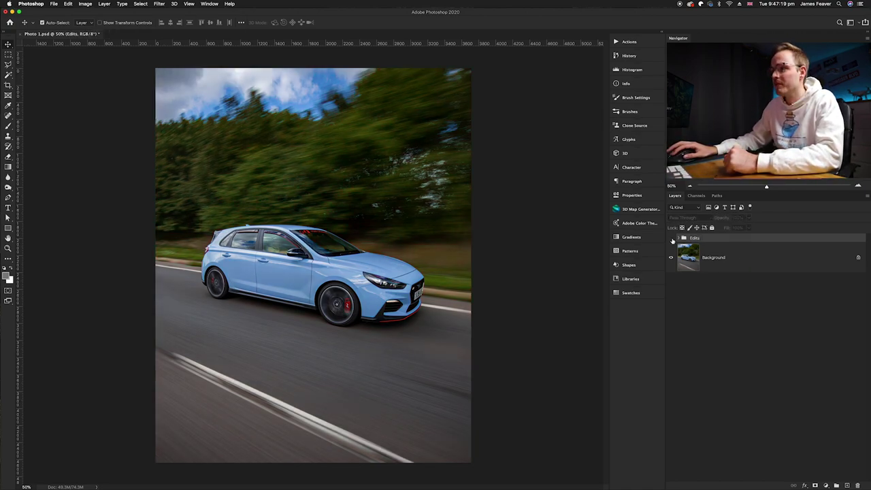
click(671, 238)
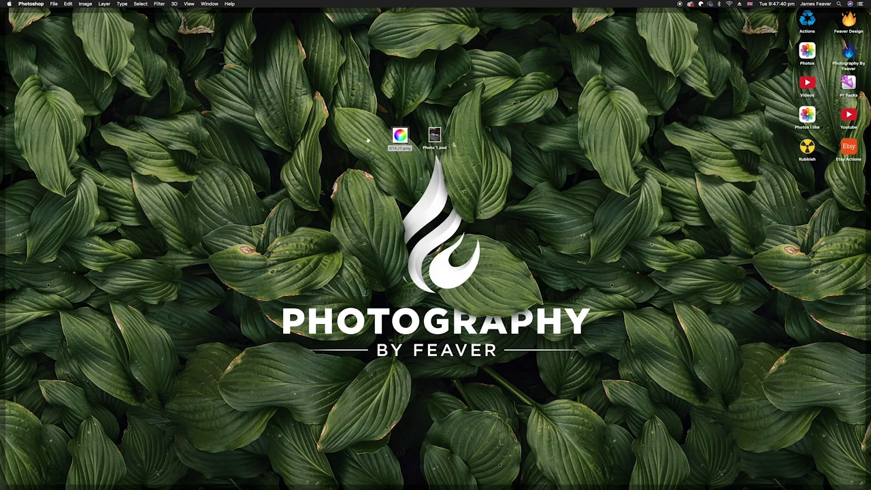
- Preview the colour wheel image from the desktop in Quick Look
click(399, 136)
key(space)
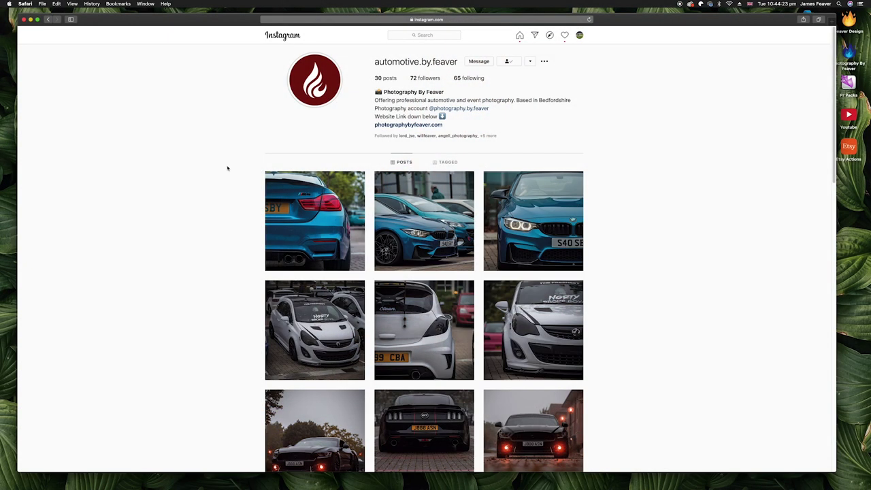
scroll(227, 168, down, 1)
scroll(228, 169, down, 10)
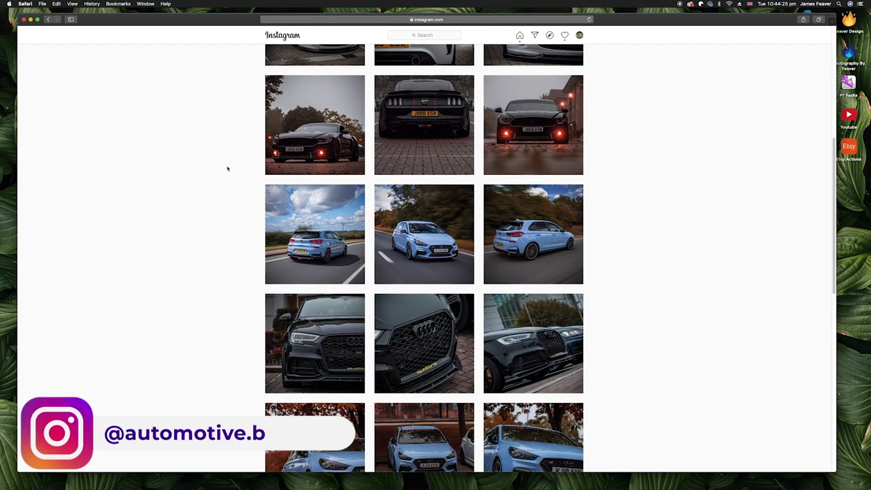
click(524, 268)
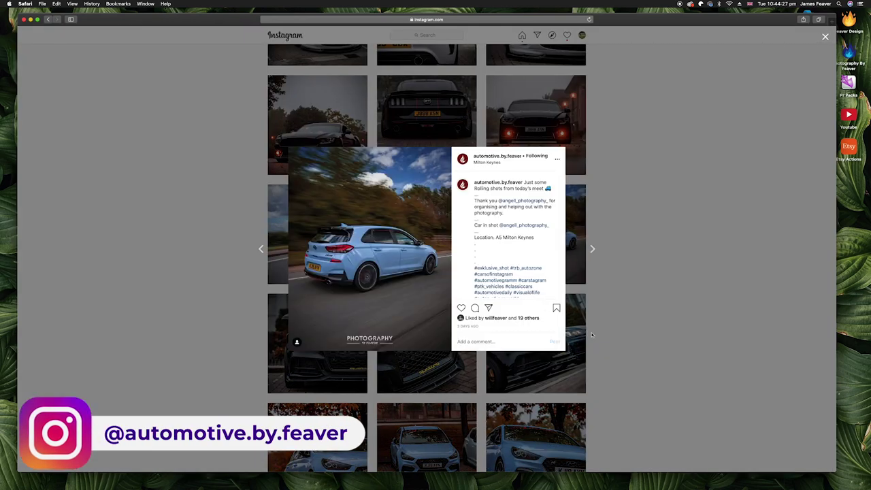
click(633, 330)
scroll(633, 331, down, 6)
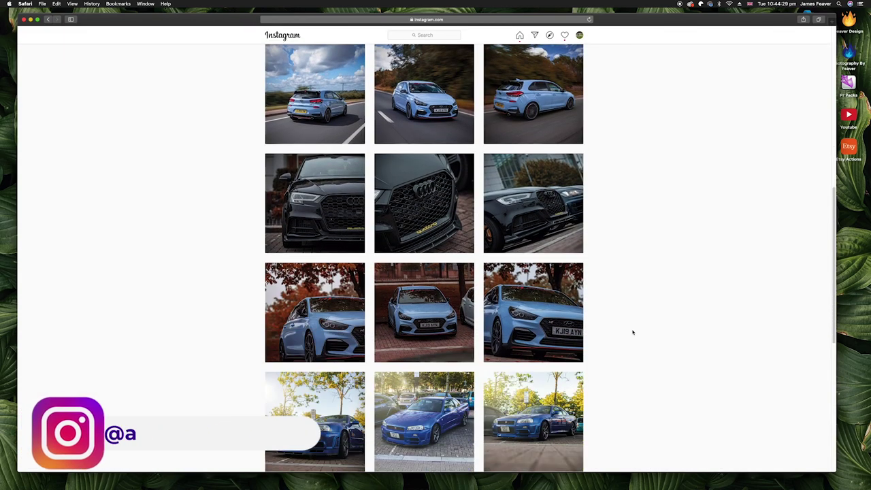
scroll(633, 333, down, 2)
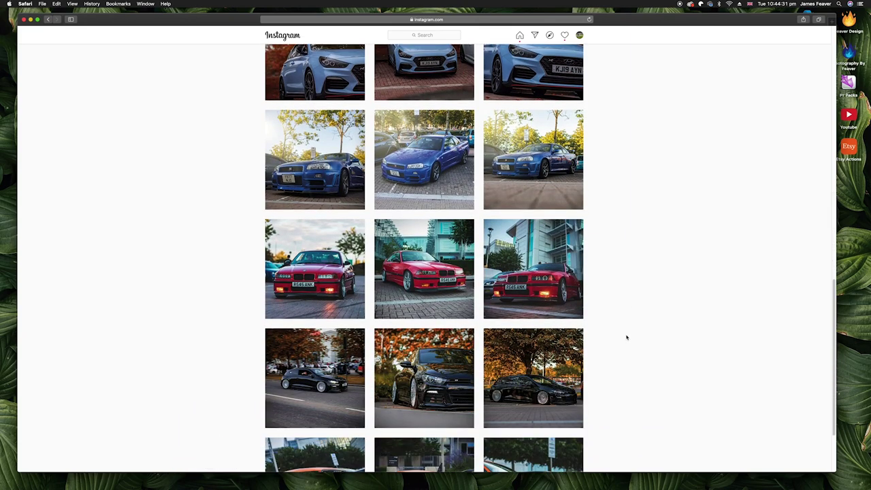
scroll(627, 338, down, 2)
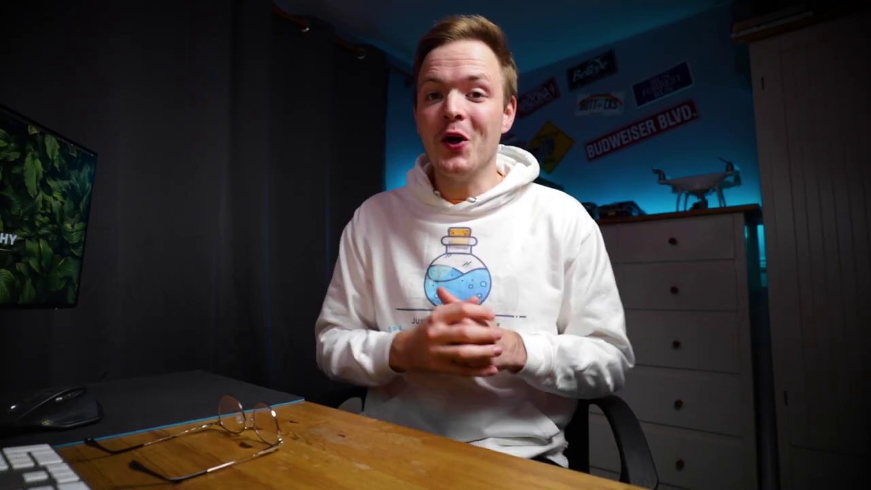